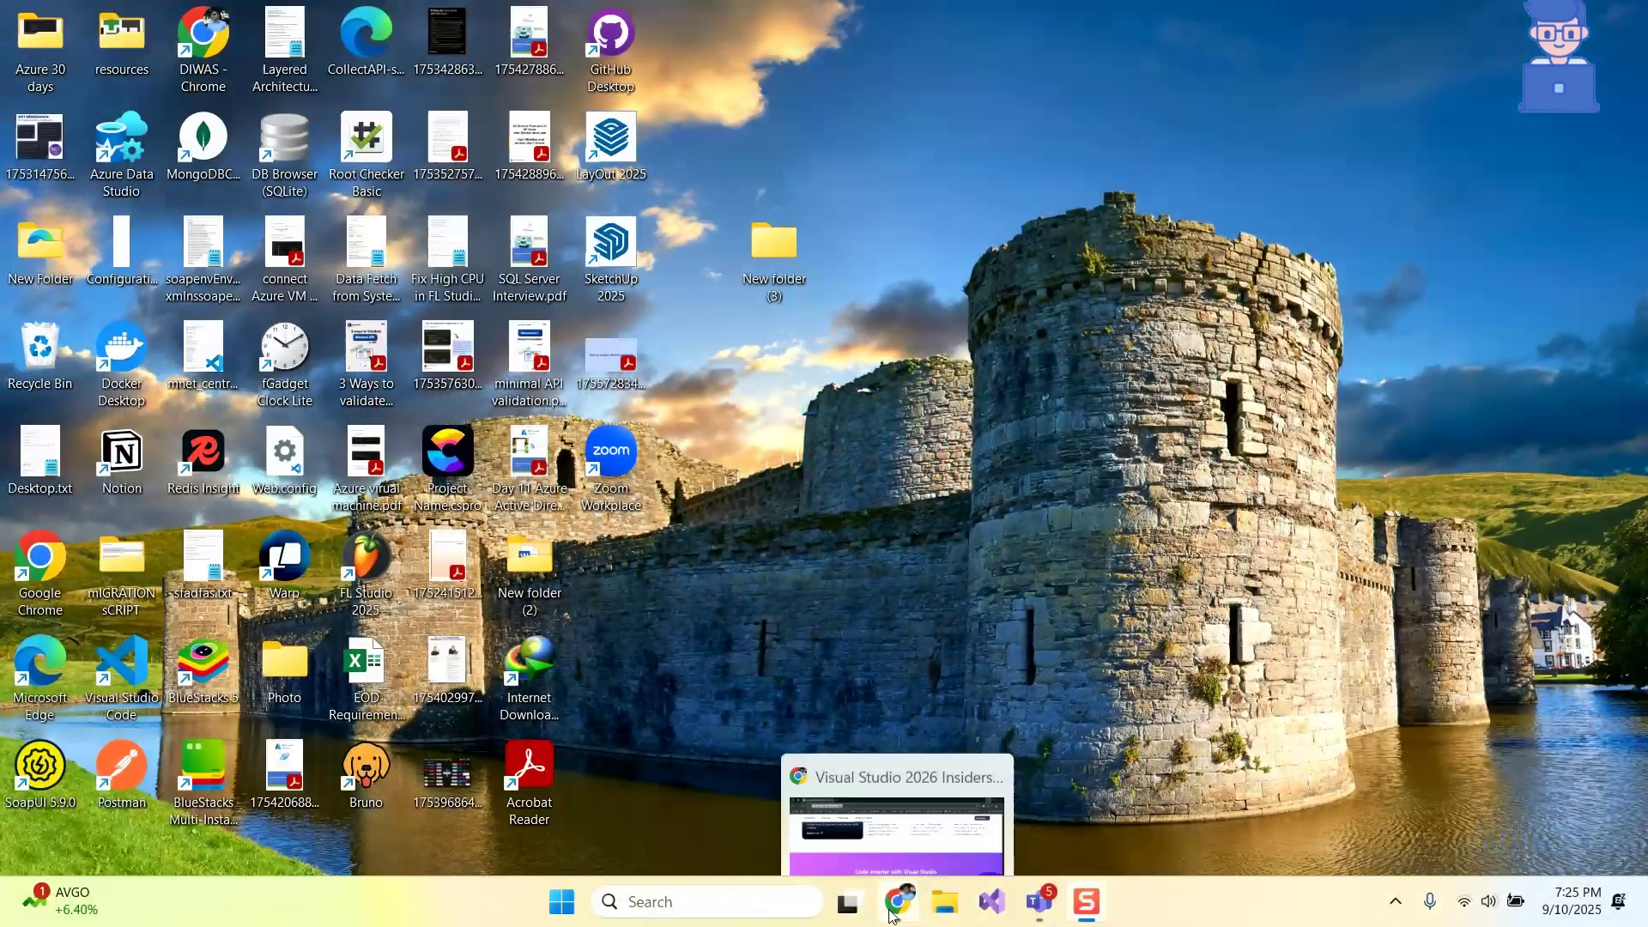
# Bring Chrome forward and reload the Visual Studio 2026 Insiders page from its address
pyautogui.moveTo(897, 901)
pyautogui.click(931, 794)
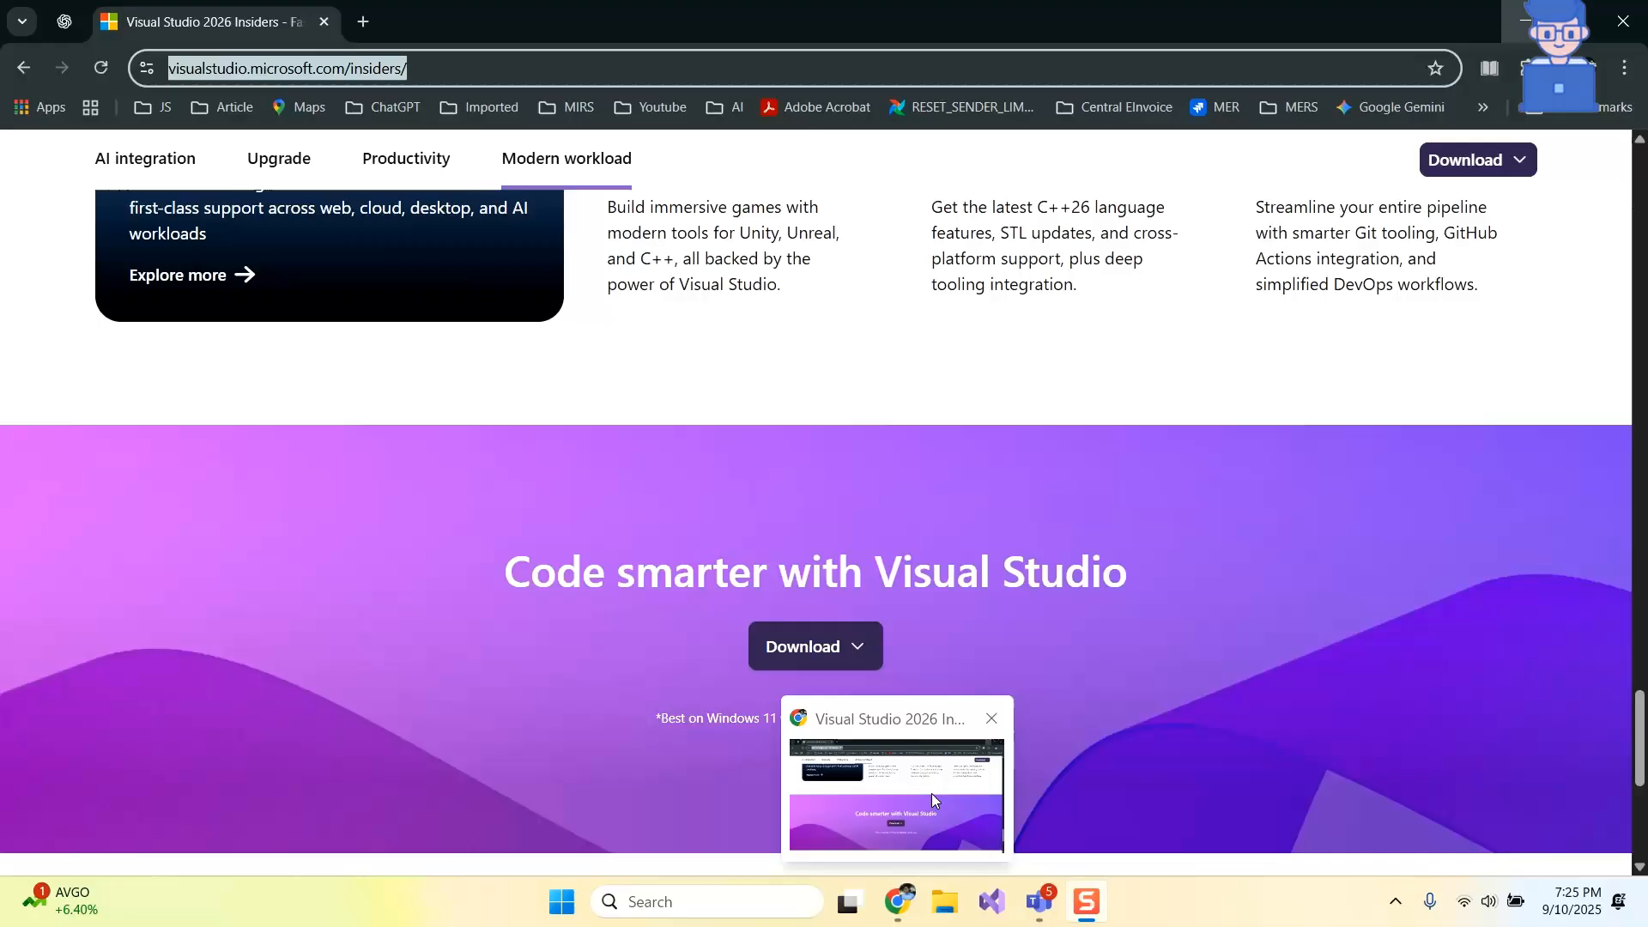
pyautogui.click(561, 67)
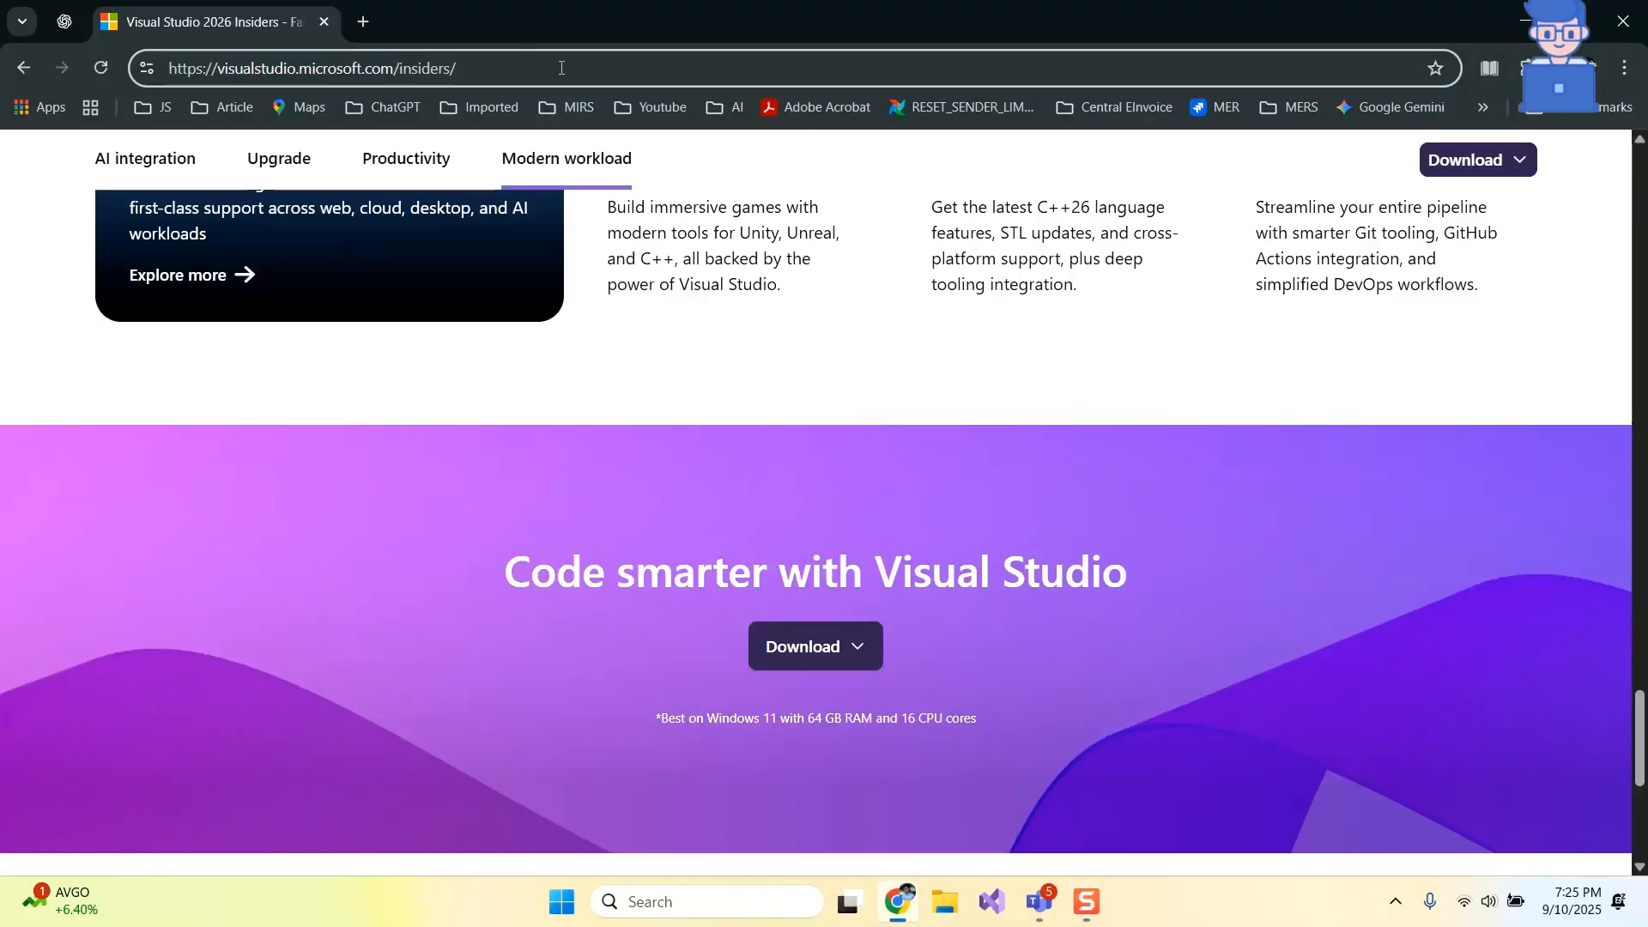
pyautogui.moveTo(459, 69); pyautogui.dragTo(167, 68)
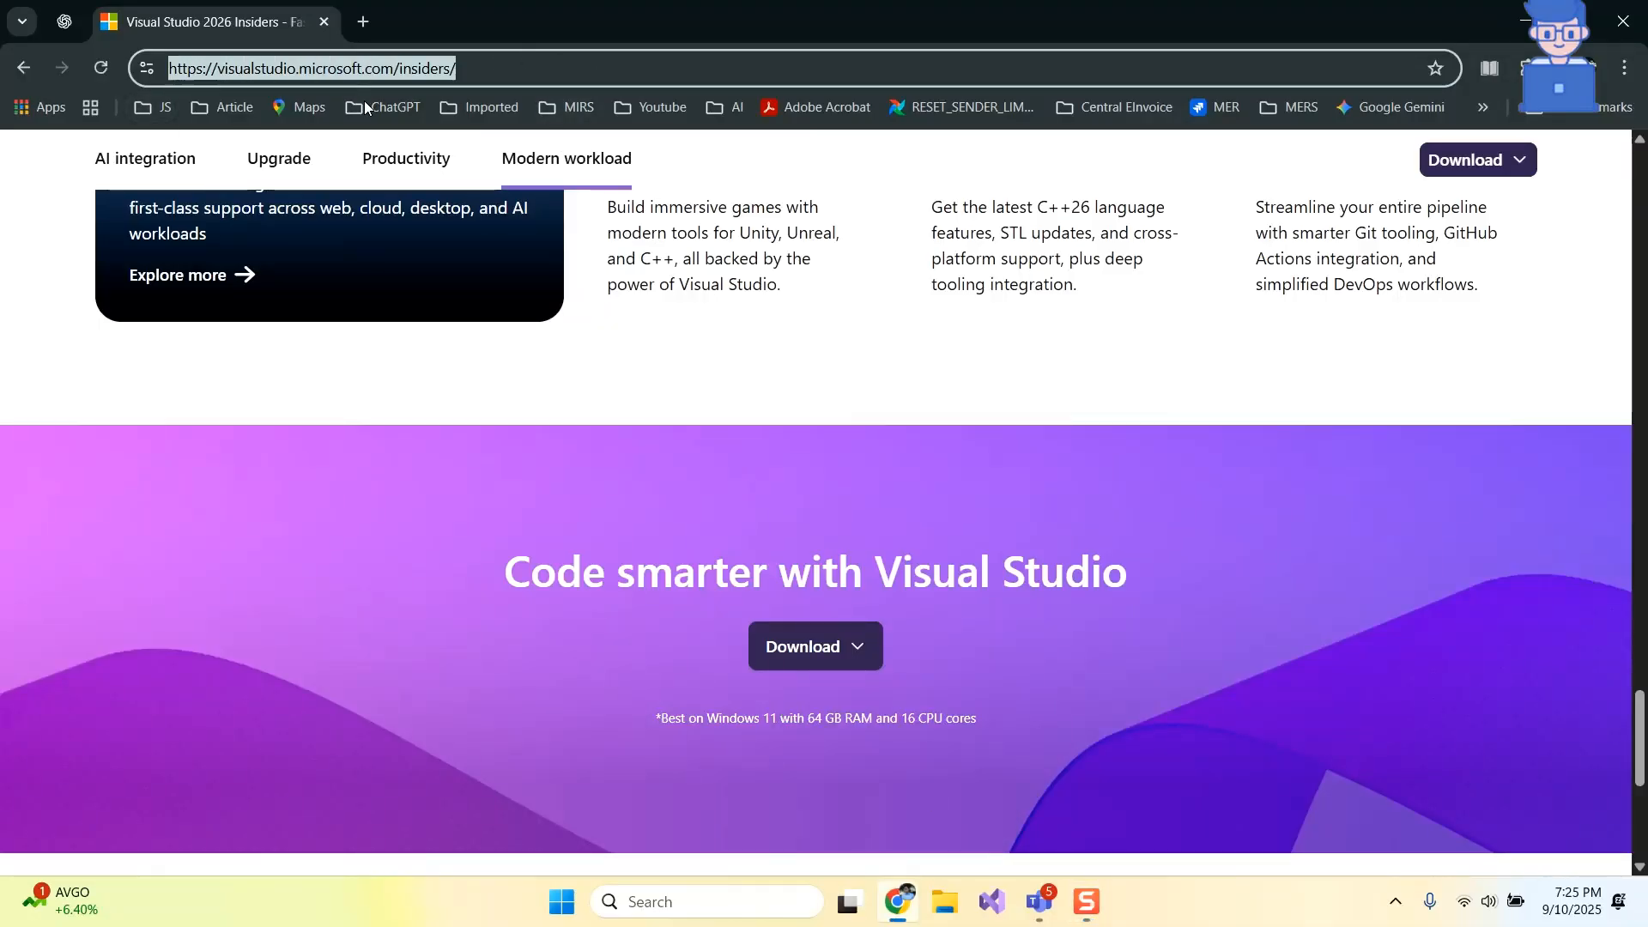
pyautogui.press('Return')
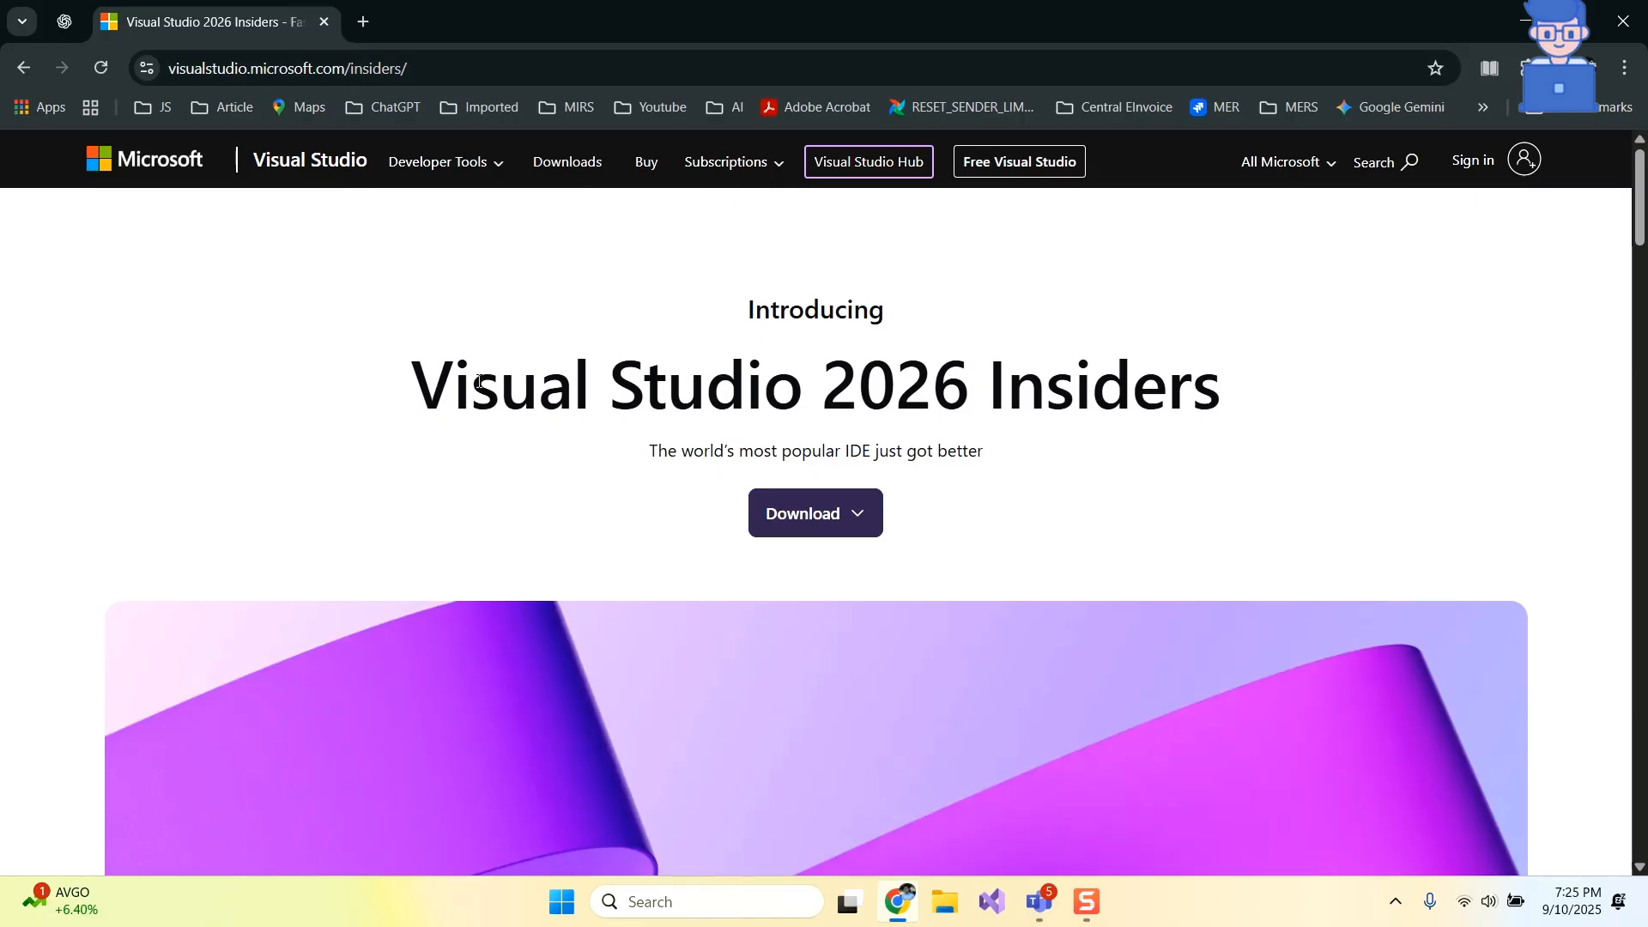
# Start the download and pick Visual Studio Community from the editions list
pyautogui.moveTo(443, 381); pyautogui.dragTo(1221, 385)
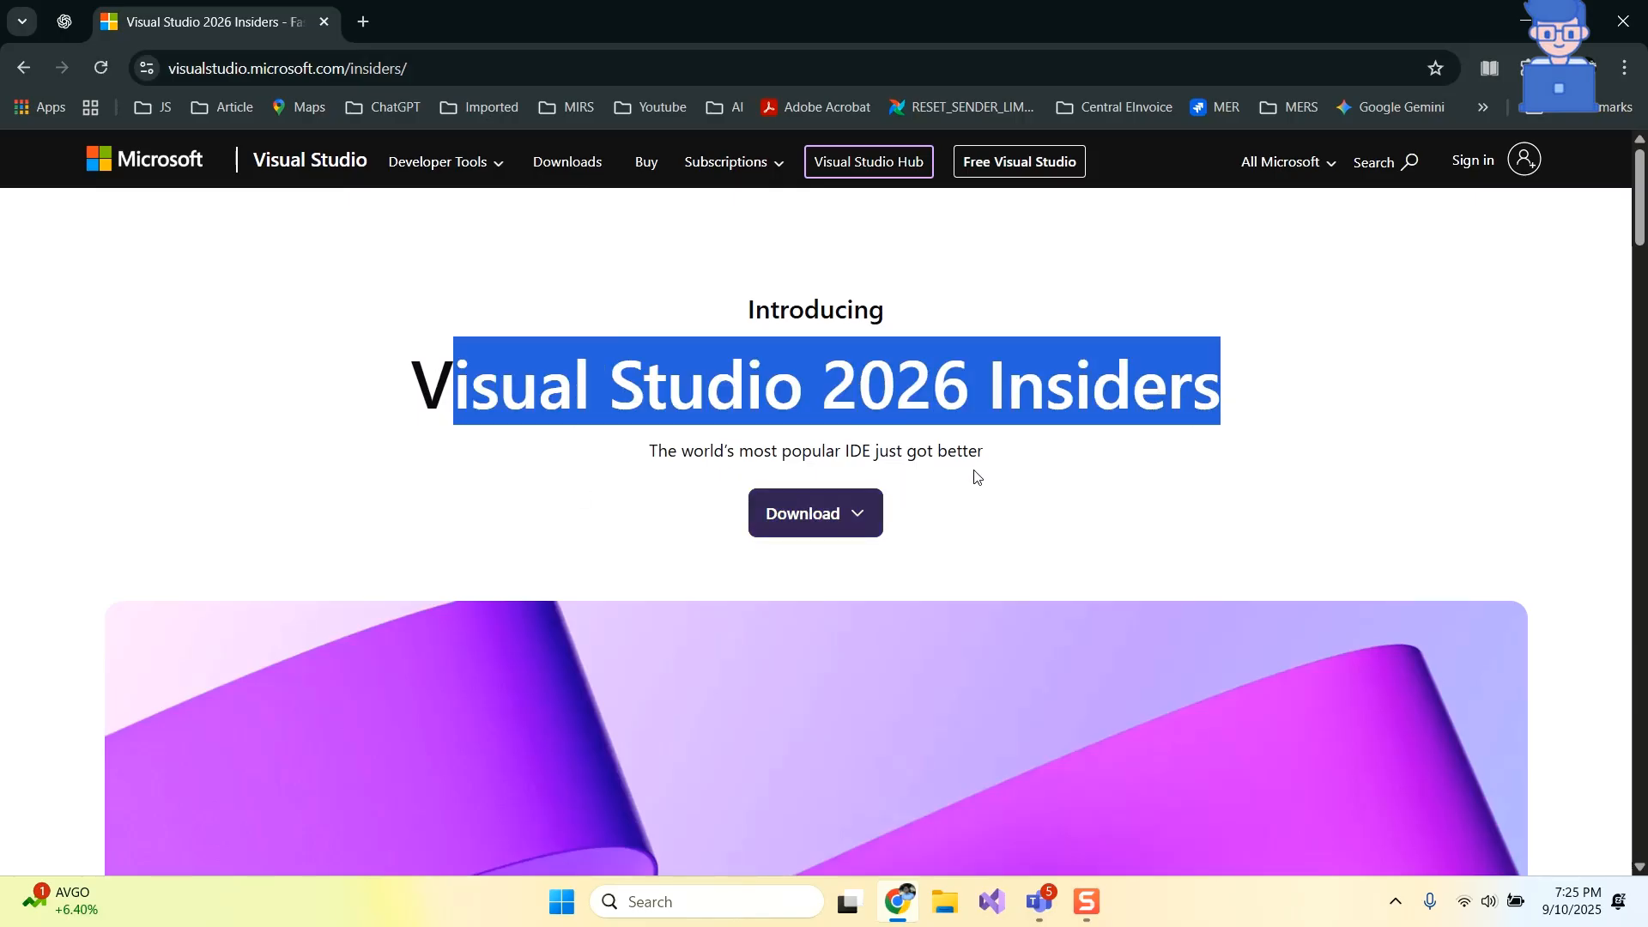
pyautogui.click(965, 499)
pyautogui.click(858, 513)
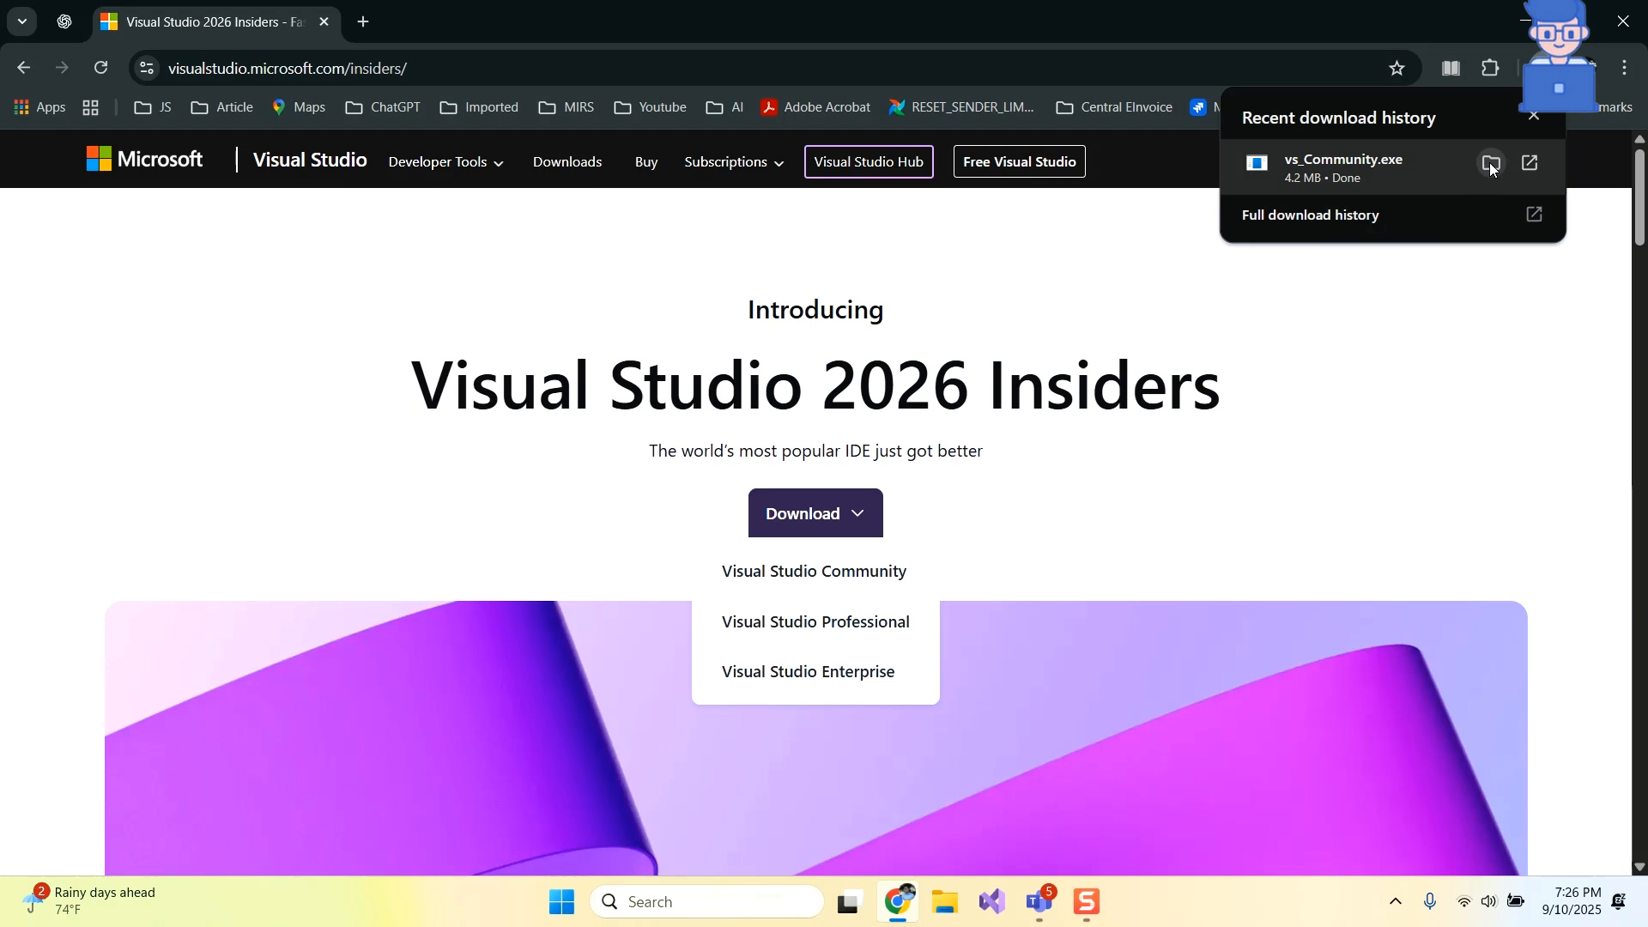
# Show vs_Community.exe in Downloads, run it and move its dialog higher on screen
pyautogui.click(1490, 163)
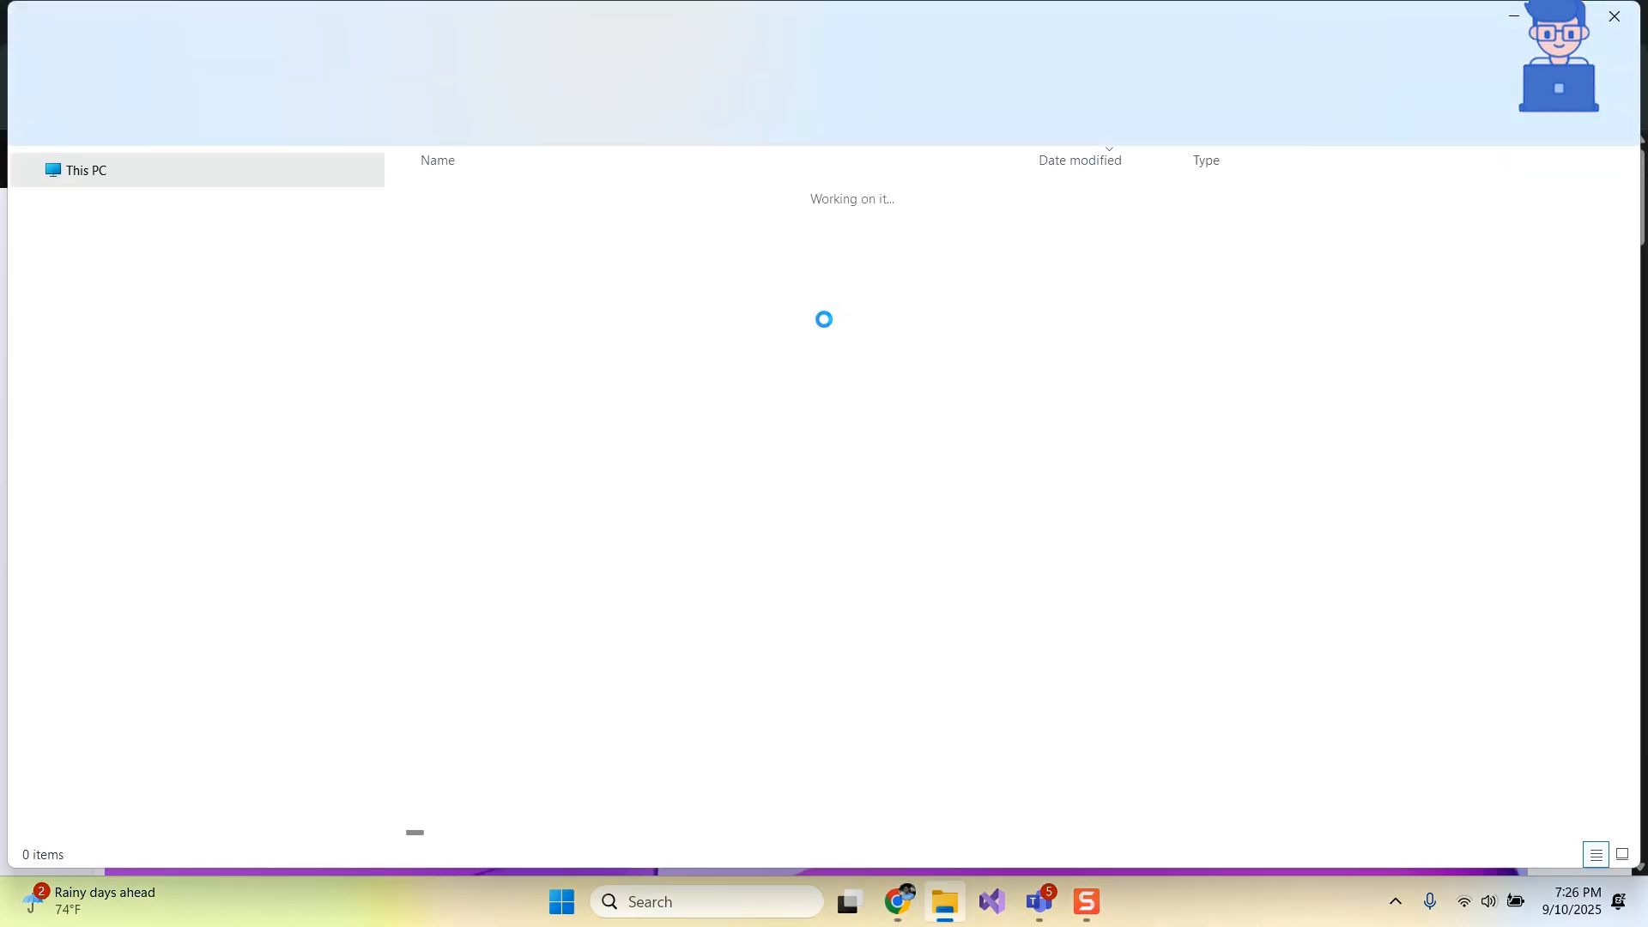
pyautogui.doubleClick(538, 221)
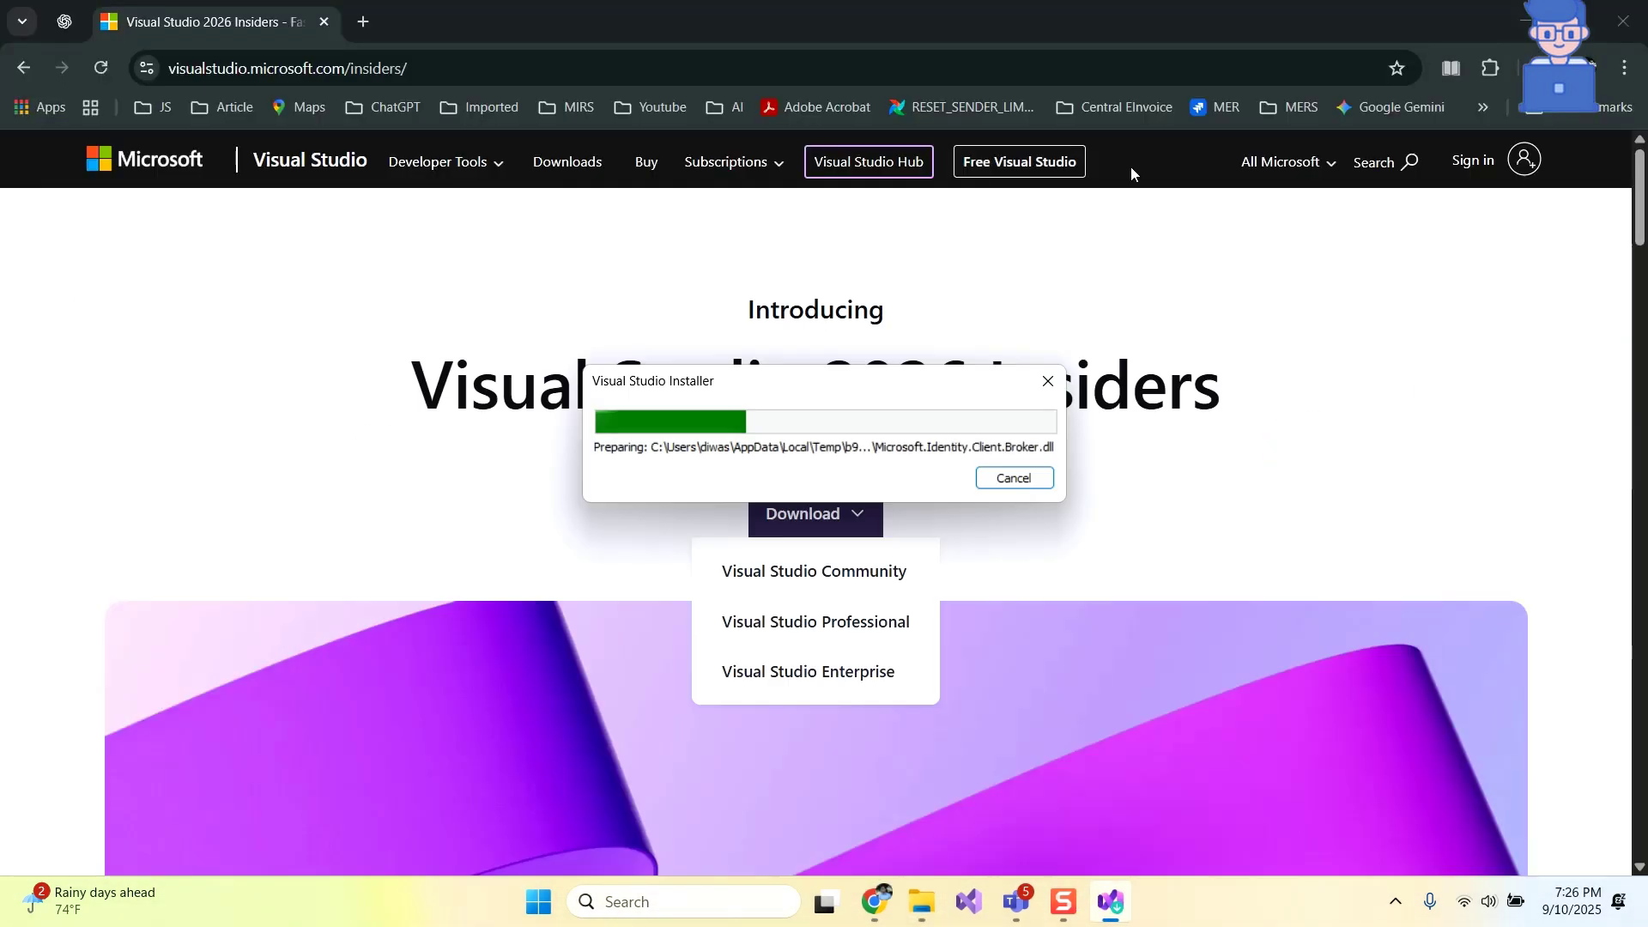
pyautogui.moveTo(838, 383); pyautogui.dragTo(838, 321)
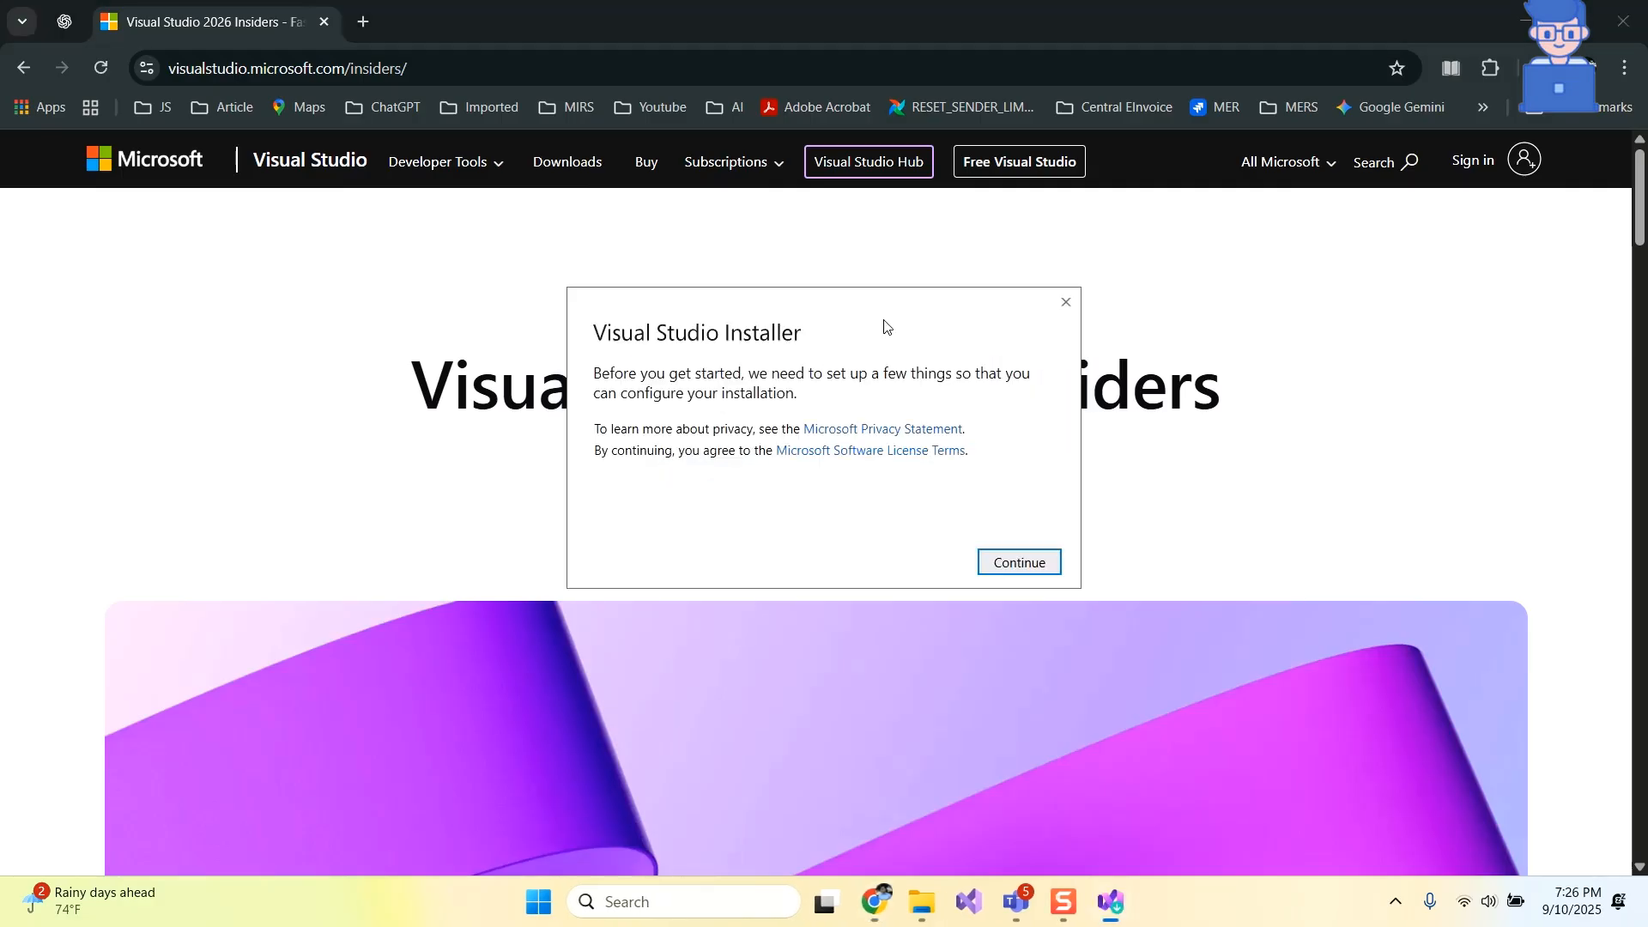
# Continue past the terms so the installer begins downloading its own files
pyautogui.click(1006, 571)
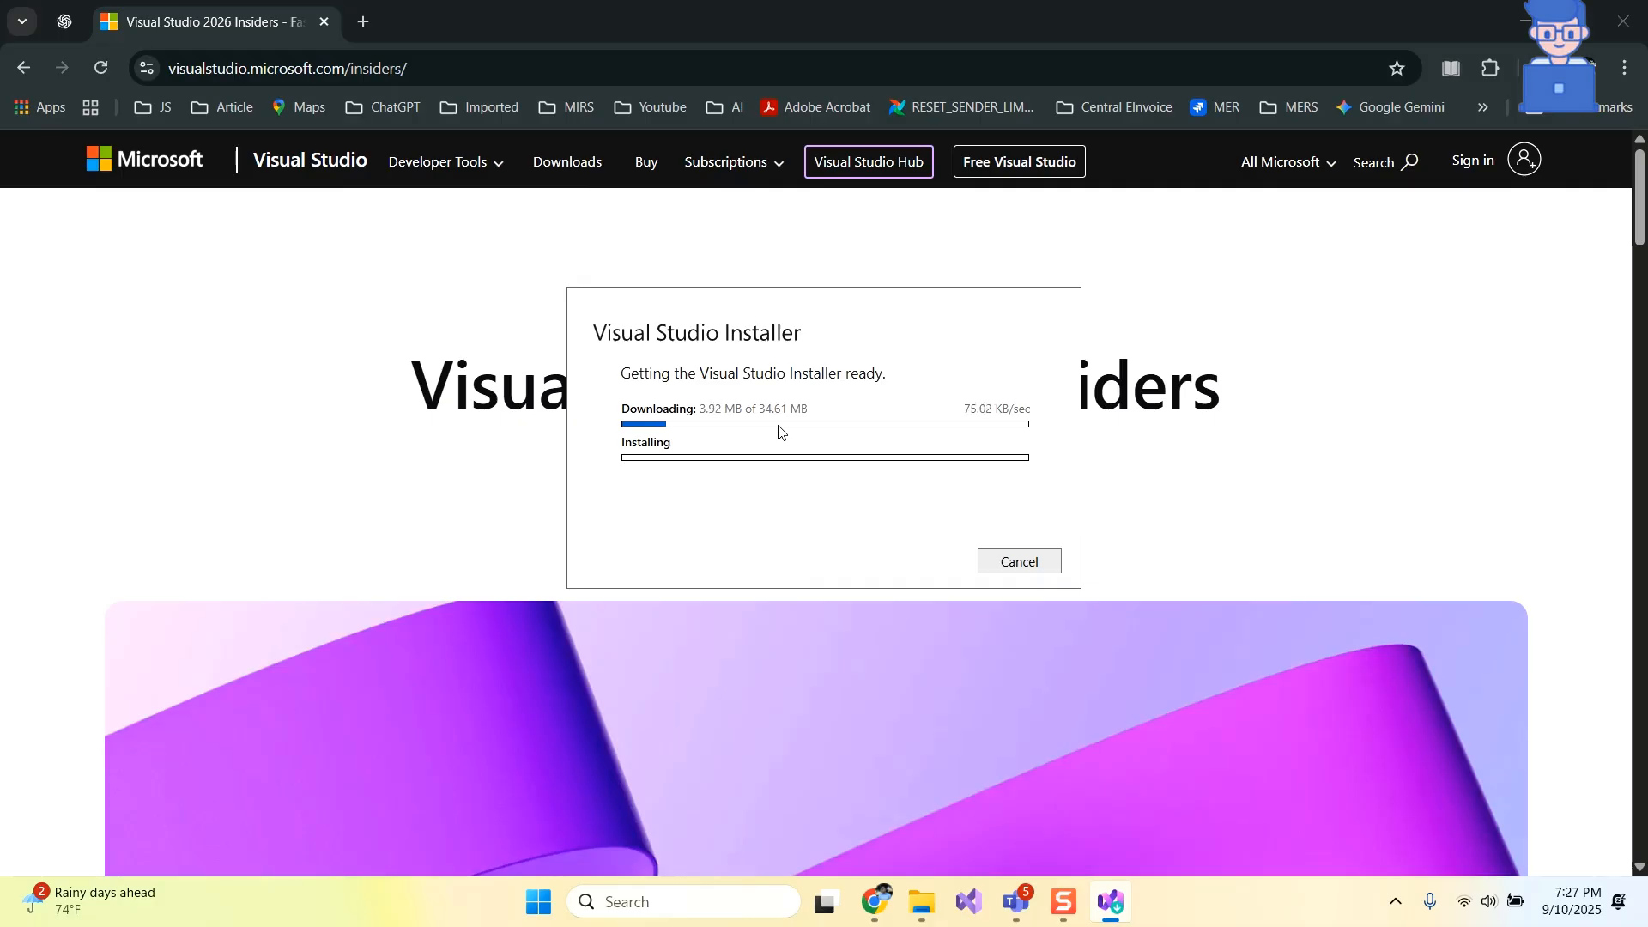
# Connect to the JHAPALI Wi‑Fi network from Quick Settings and dismiss the panel
pyautogui.click(1464, 901)
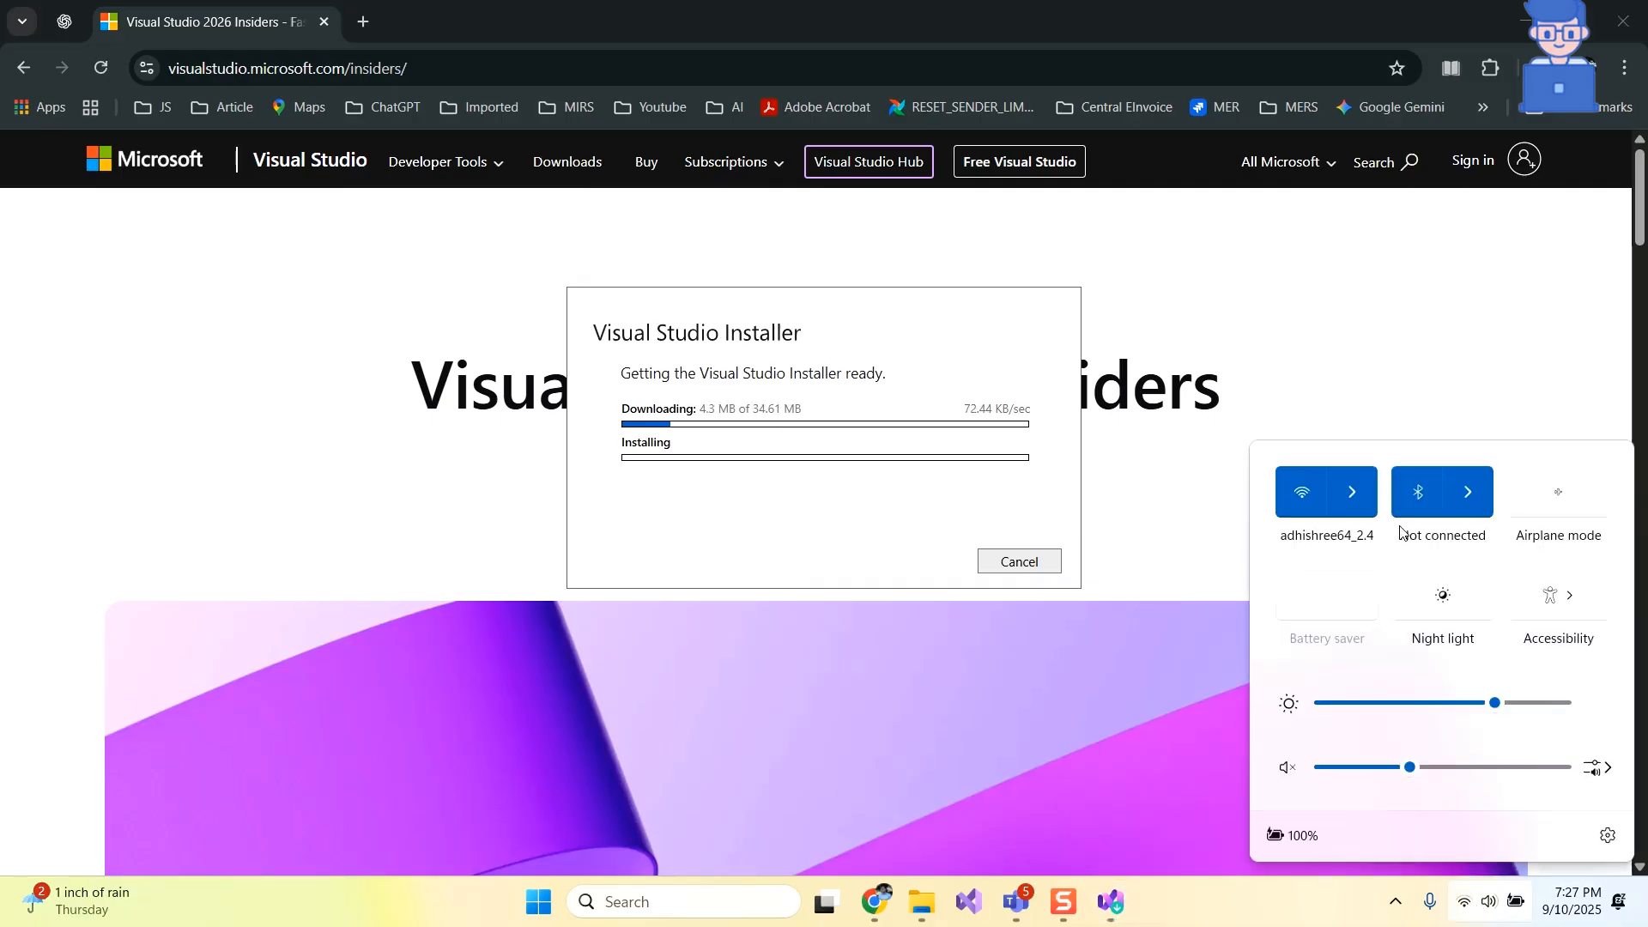
pyautogui.click(1408, 490)
pyautogui.doubleClick(1336, 630)
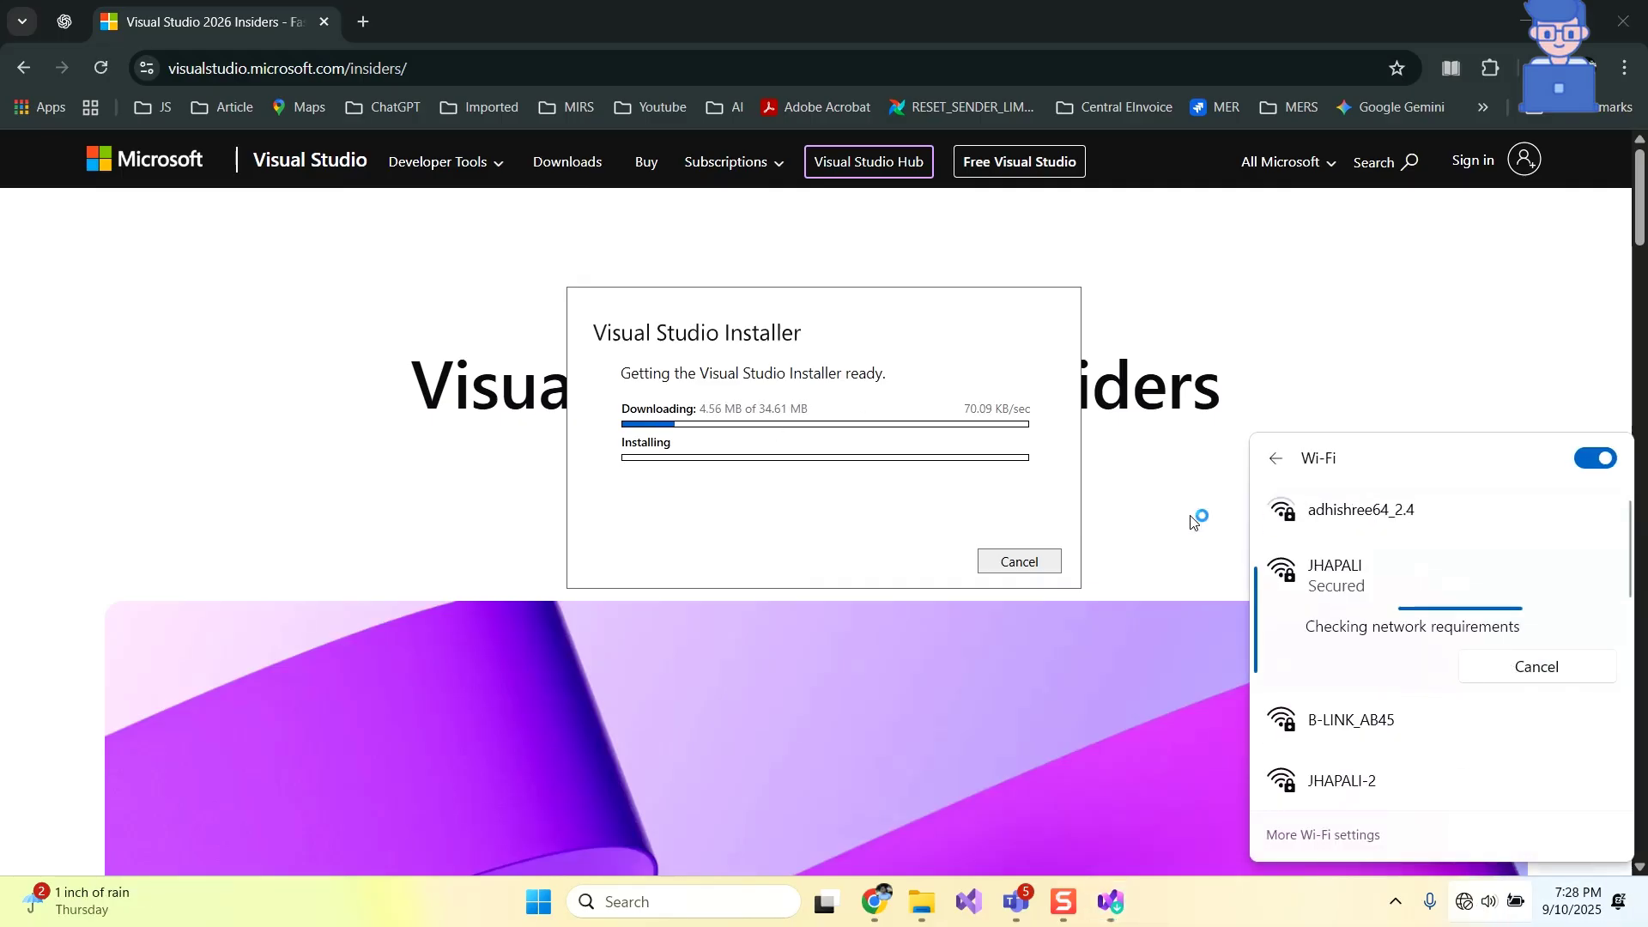
pyautogui.click(892, 395)
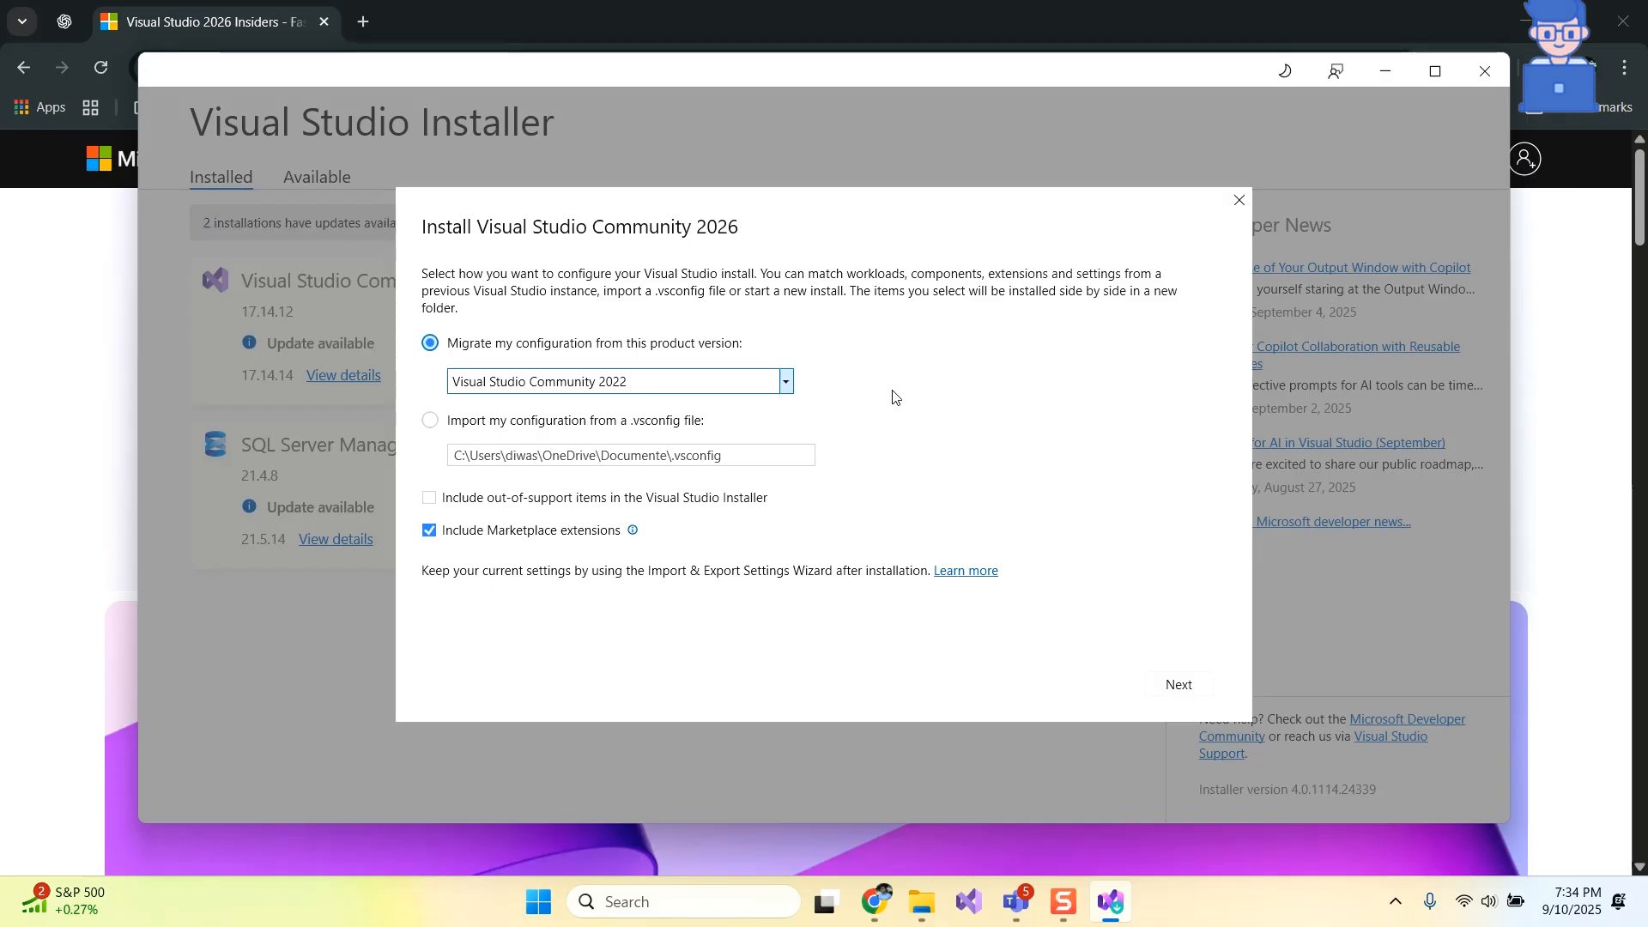
# Choose New Install instead of migrating the 2022 configuration and proceed to workloads
pyautogui.click(785, 381)
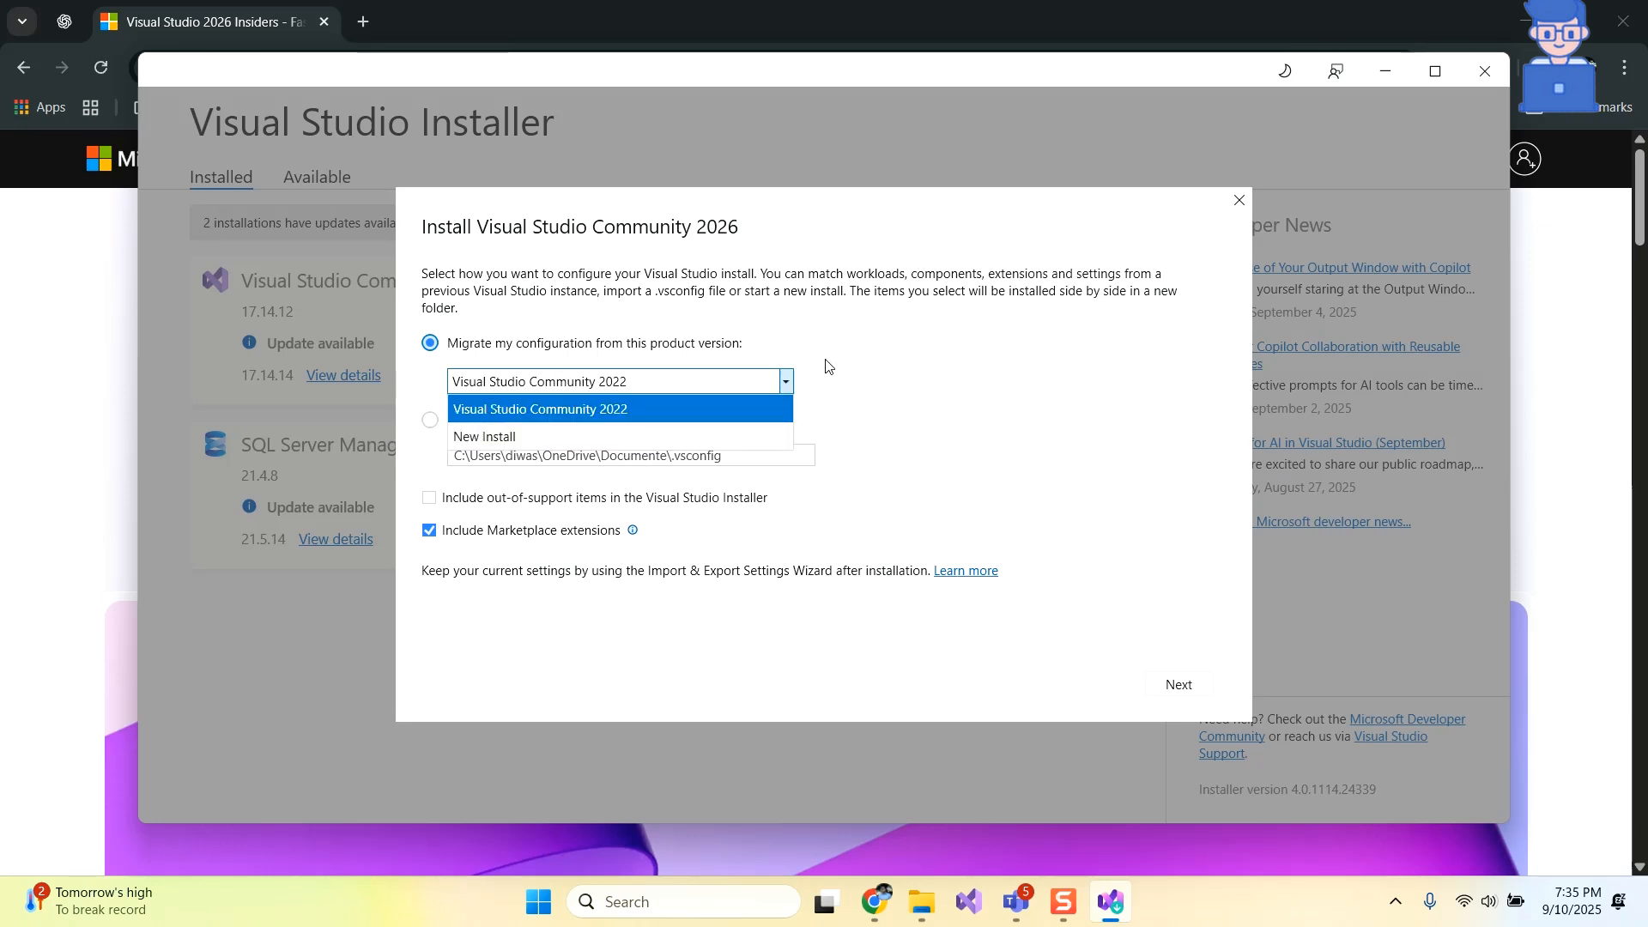
pyautogui.click(500, 434)
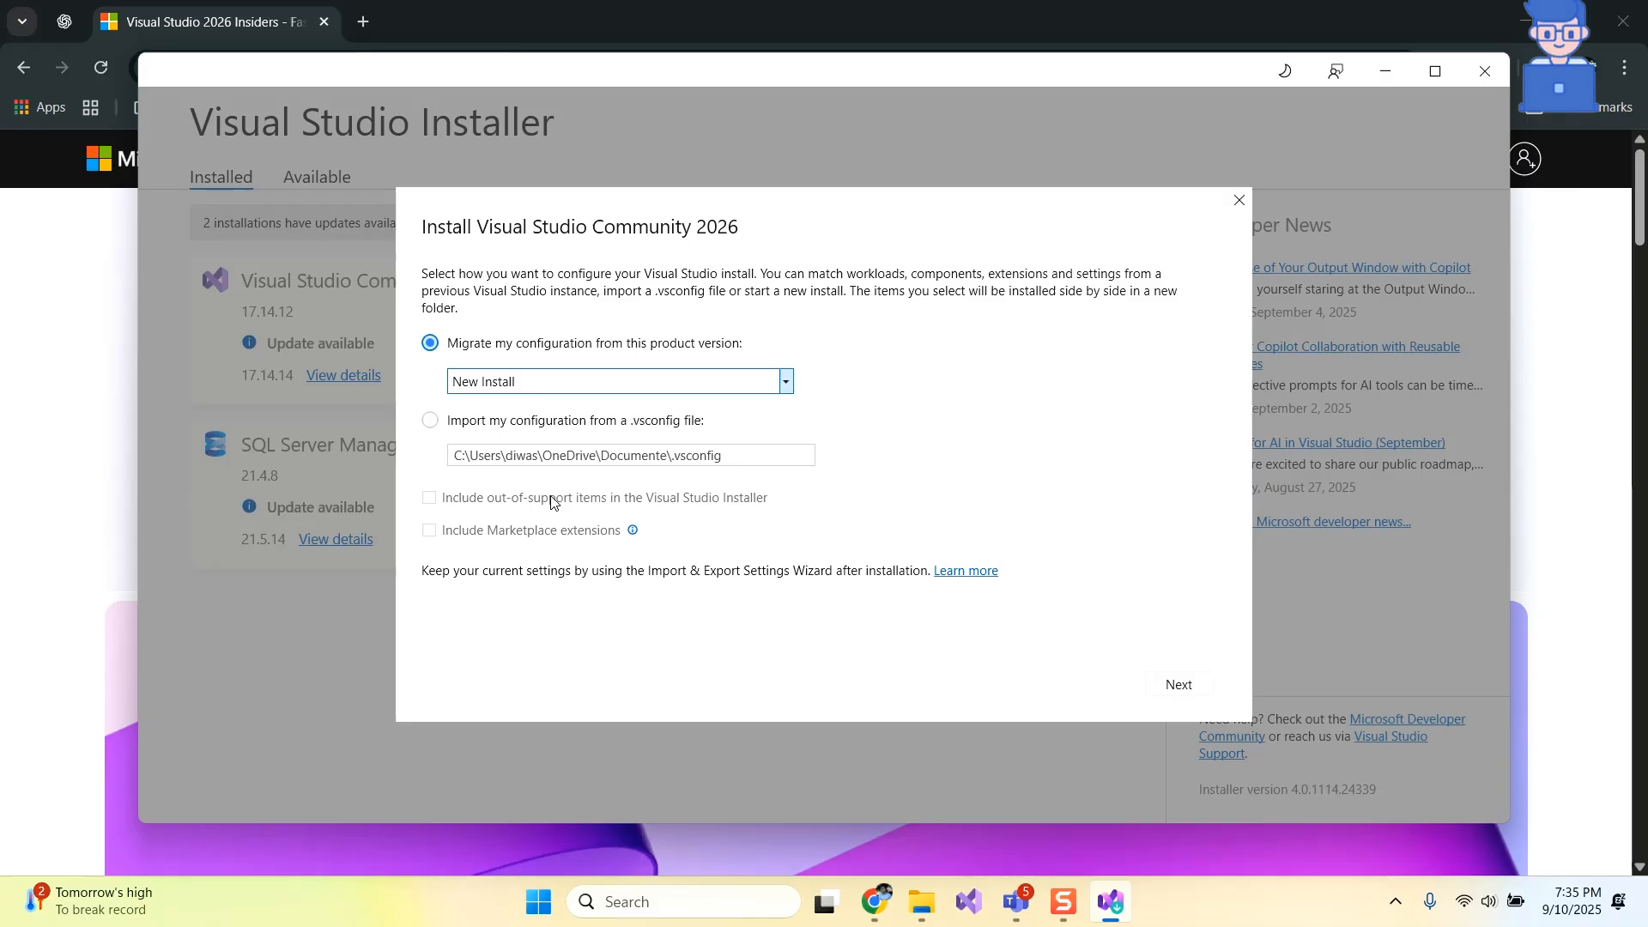
pyautogui.click(1178, 684)
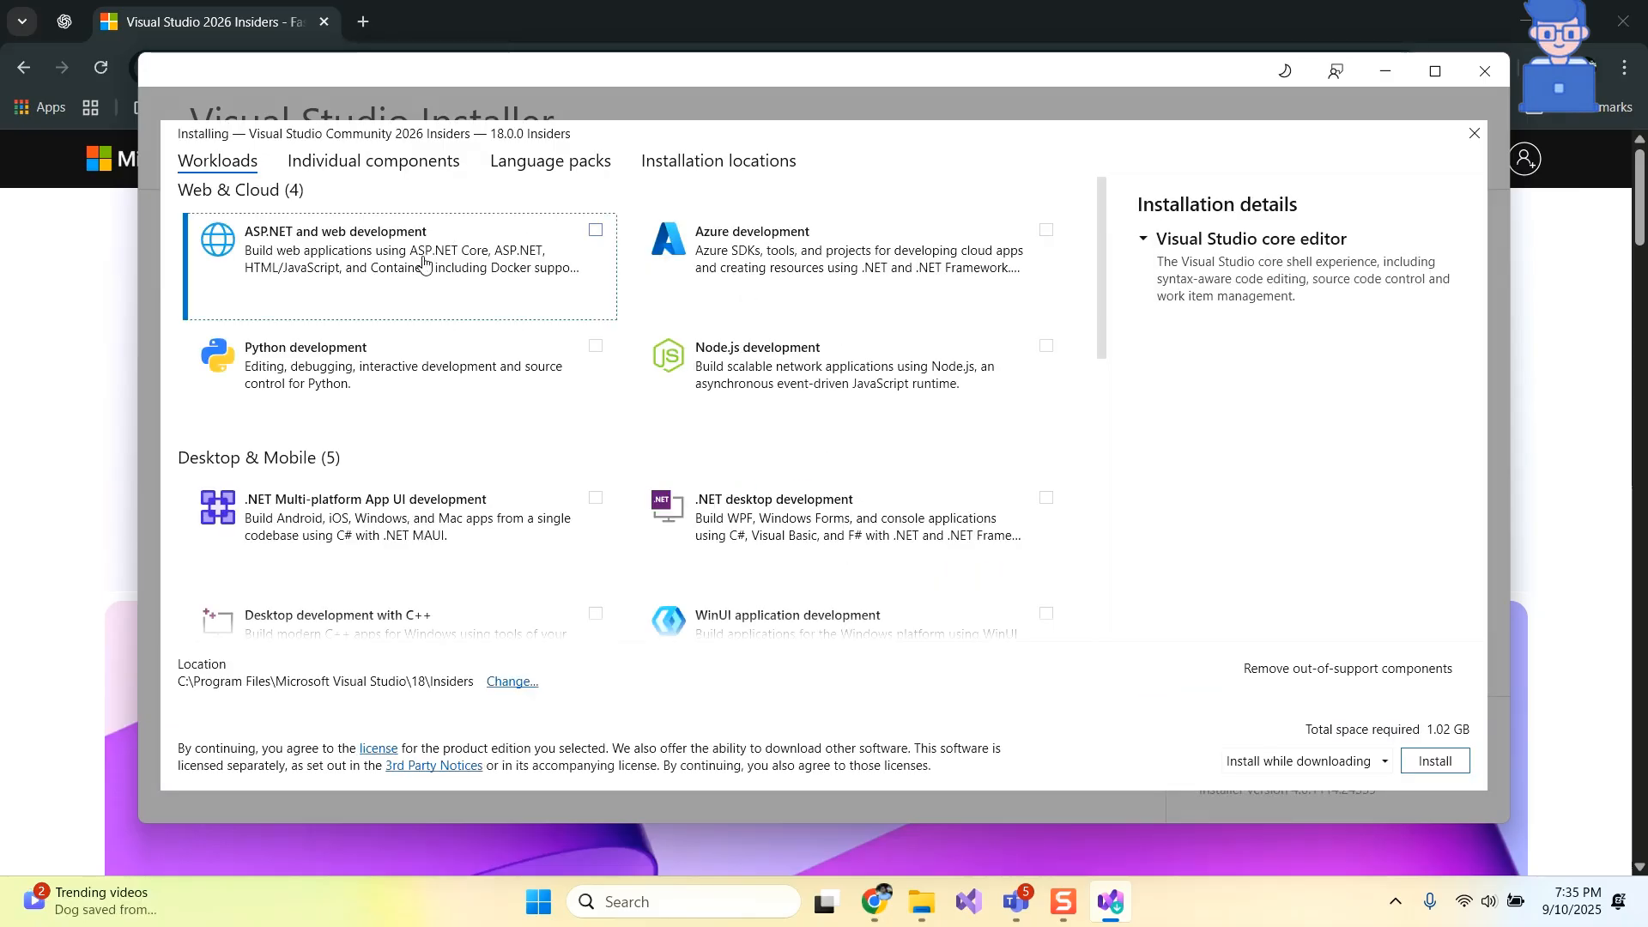
# Select ASP.NET and web development plus Azure development and start the installation
pyautogui.click(596, 234)
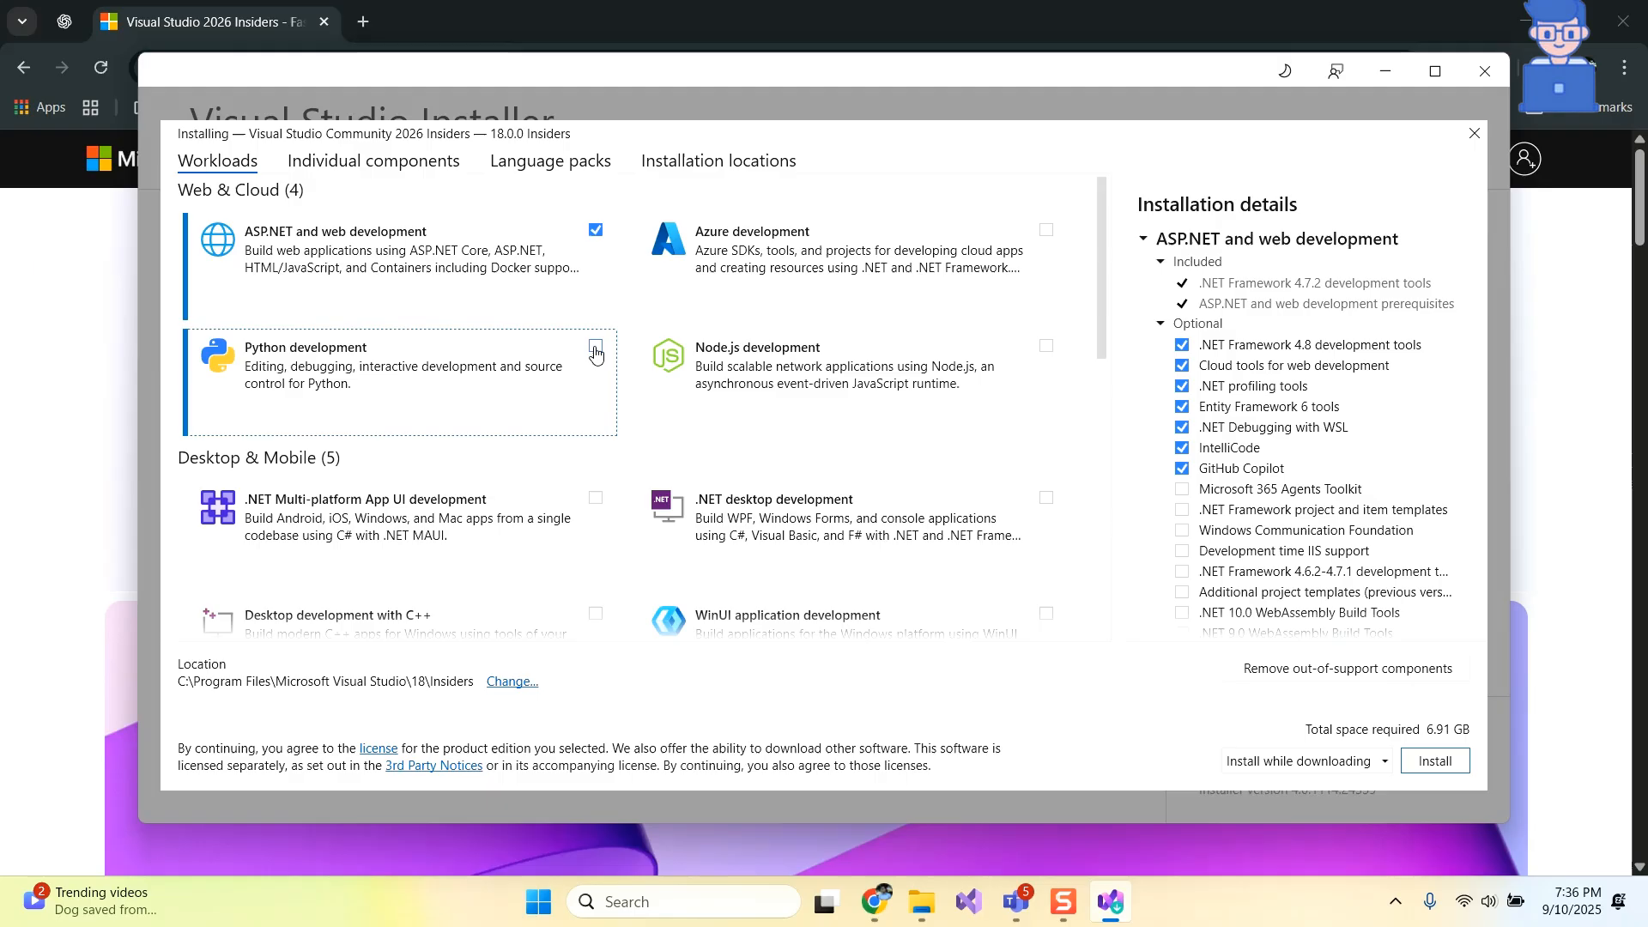
pyautogui.scroll(-2, 600, 387)
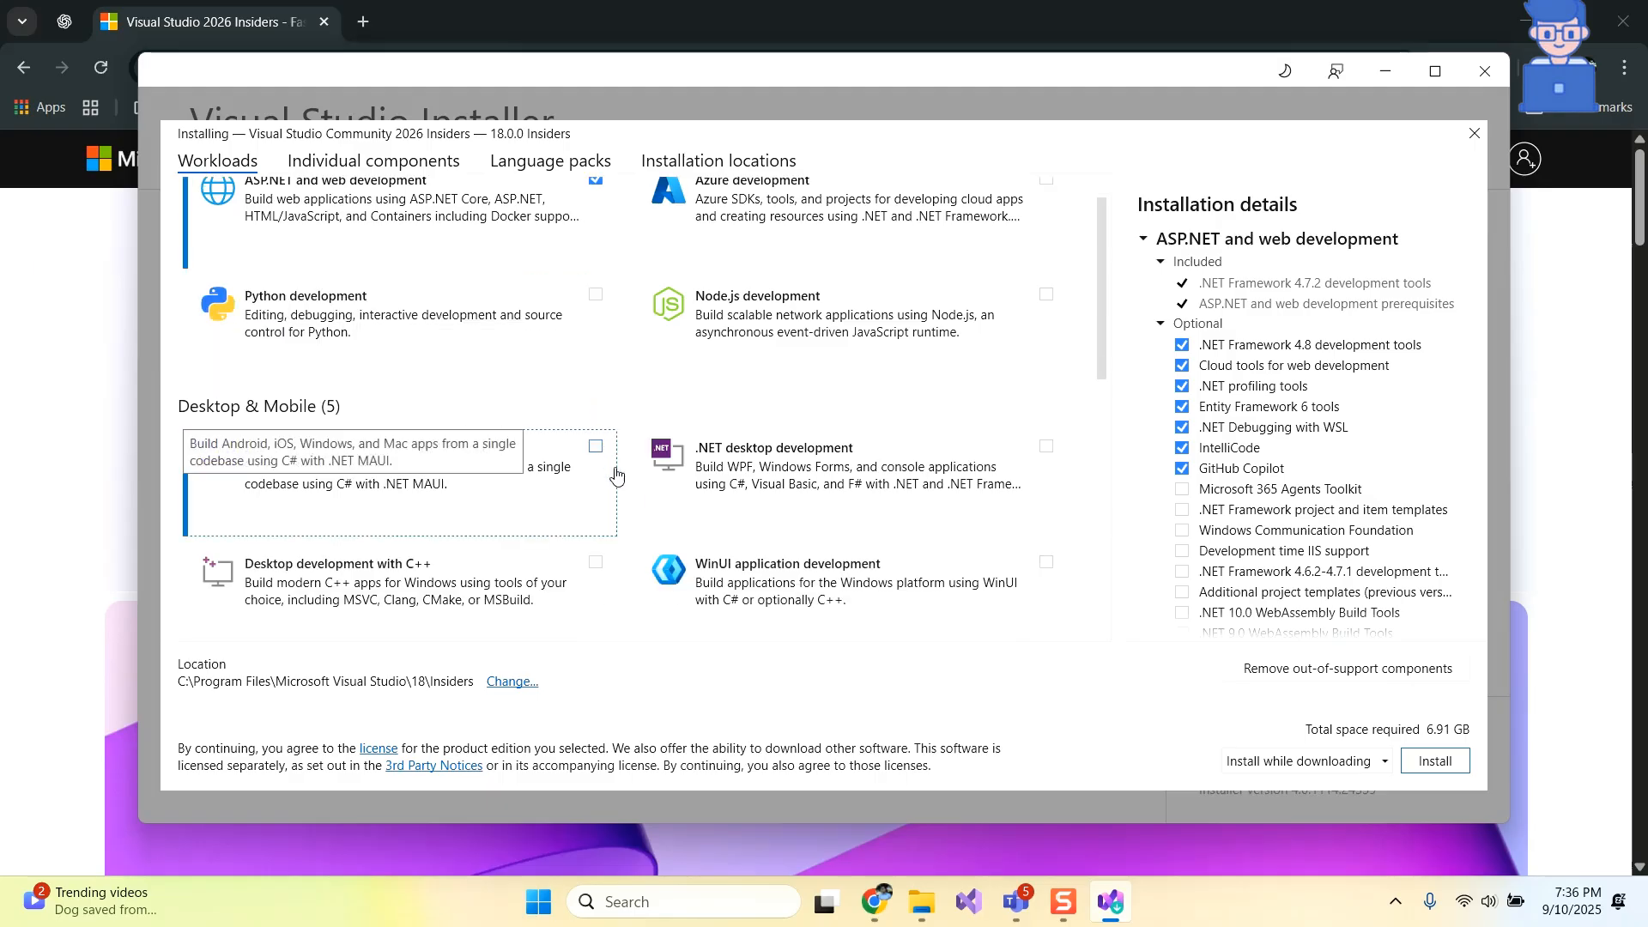
pyautogui.scroll(-1, 596, 433)
pyautogui.scroll(3, 596, 435)
pyautogui.click(1047, 232)
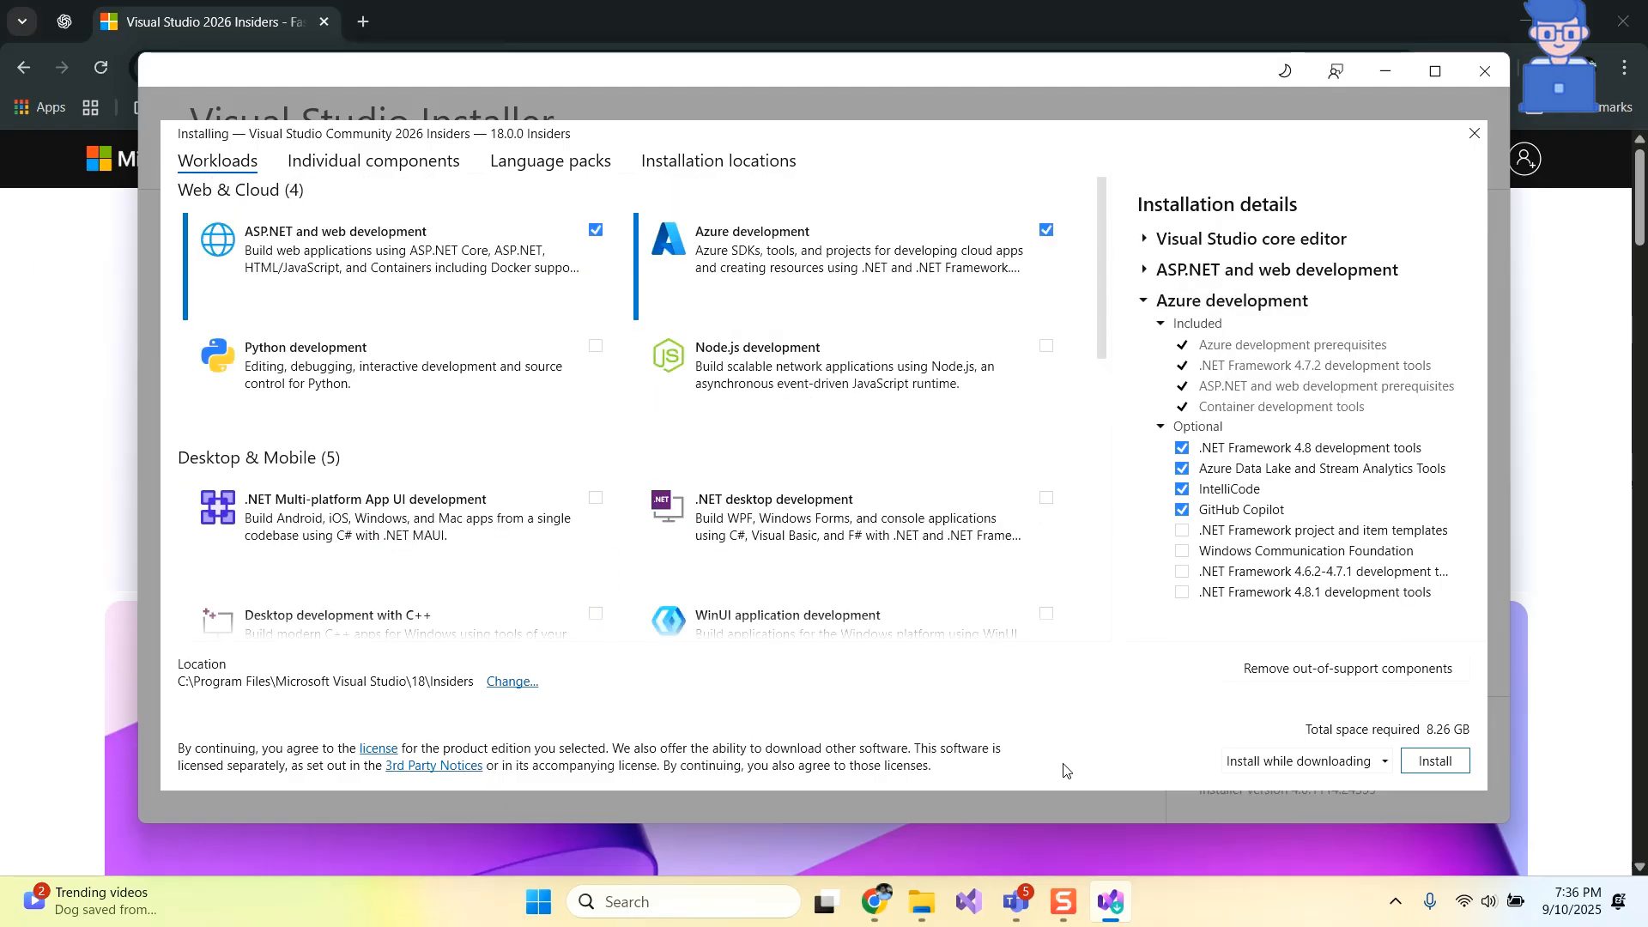
pyautogui.click(1428, 762)
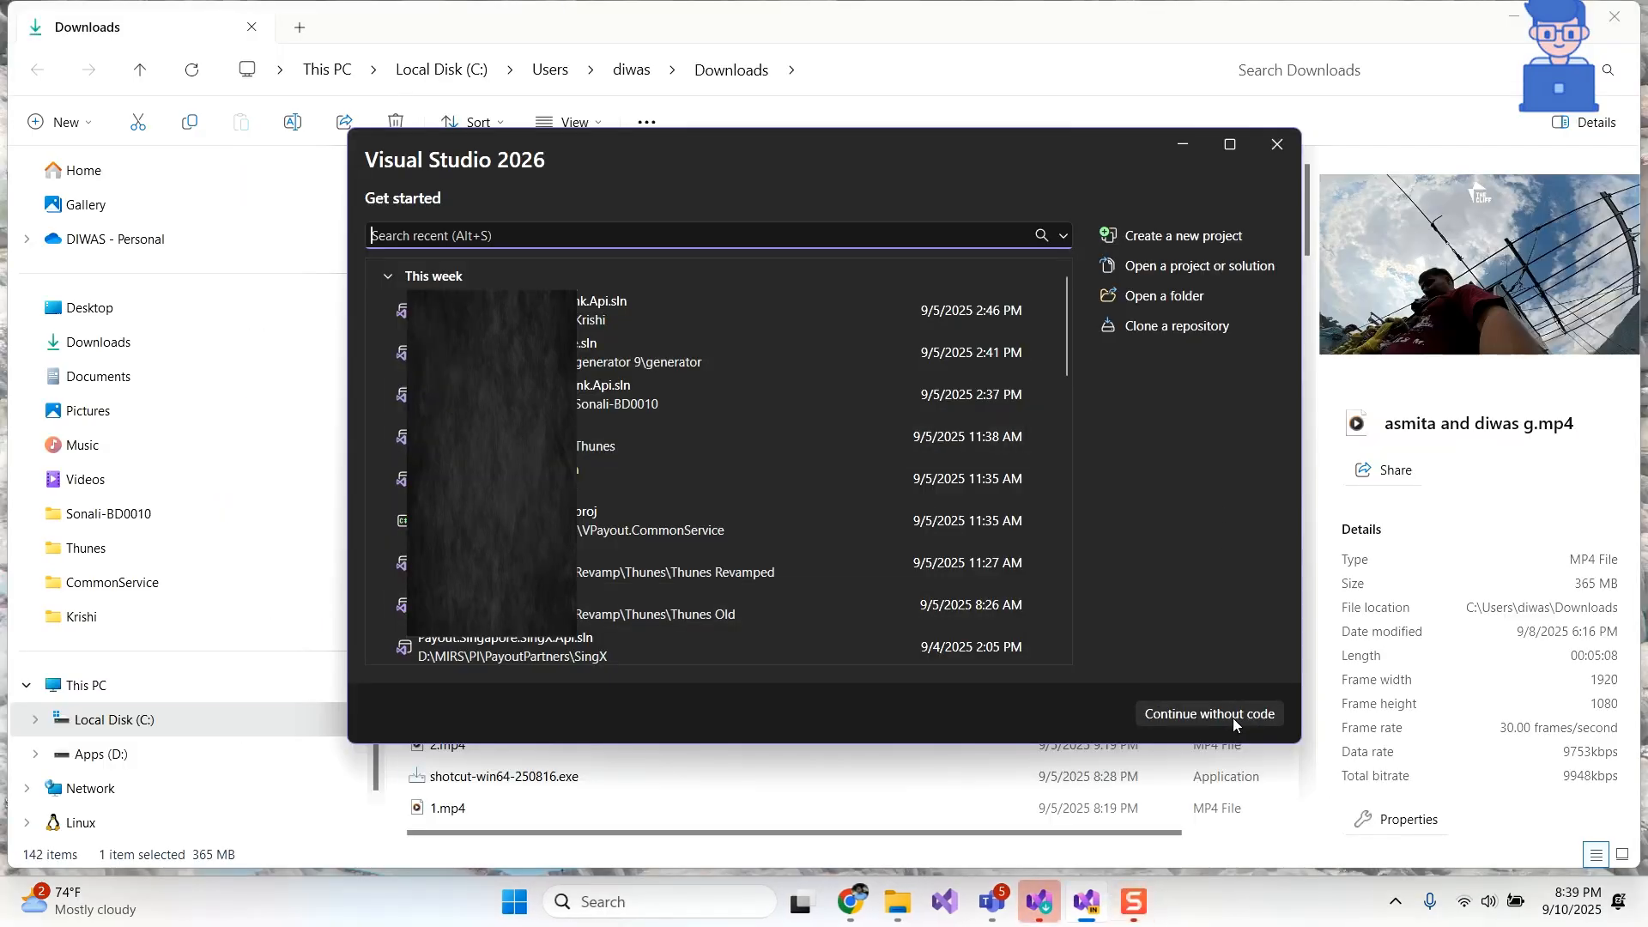
# Begin a new project from the Console App template with the default name and location
pyautogui.click(1182, 236)
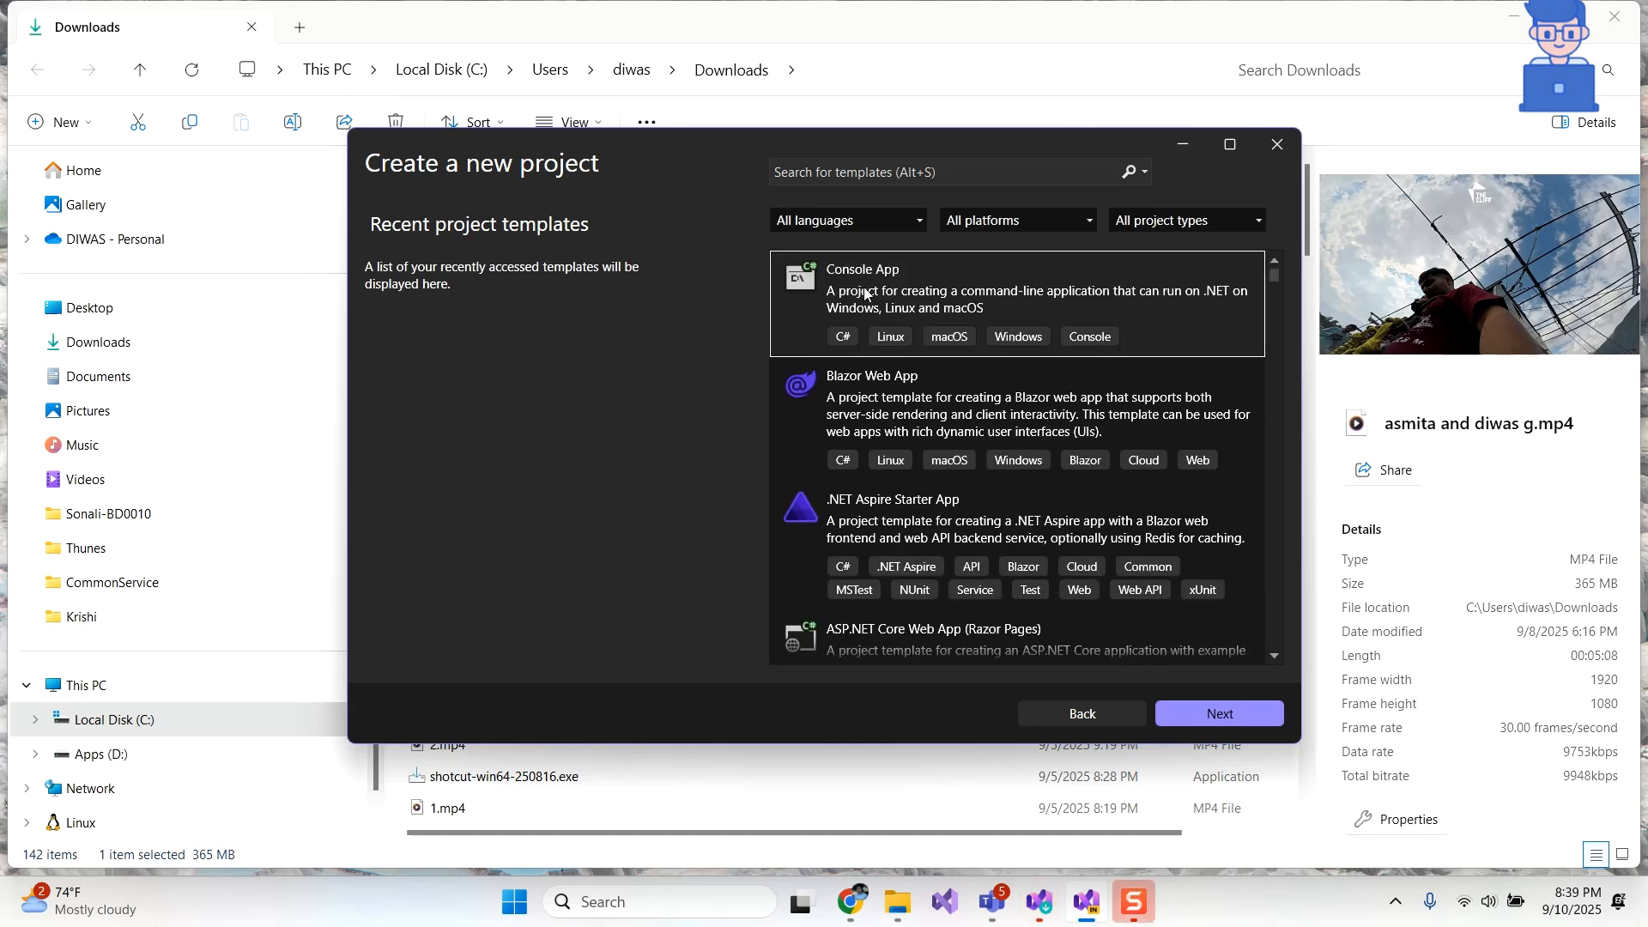
pyautogui.doubleClick(908, 296)
pyautogui.press('Return')
# Keep .NET 10.0 (Preview) as the target framework and create the project
pyautogui.click(659, 295)
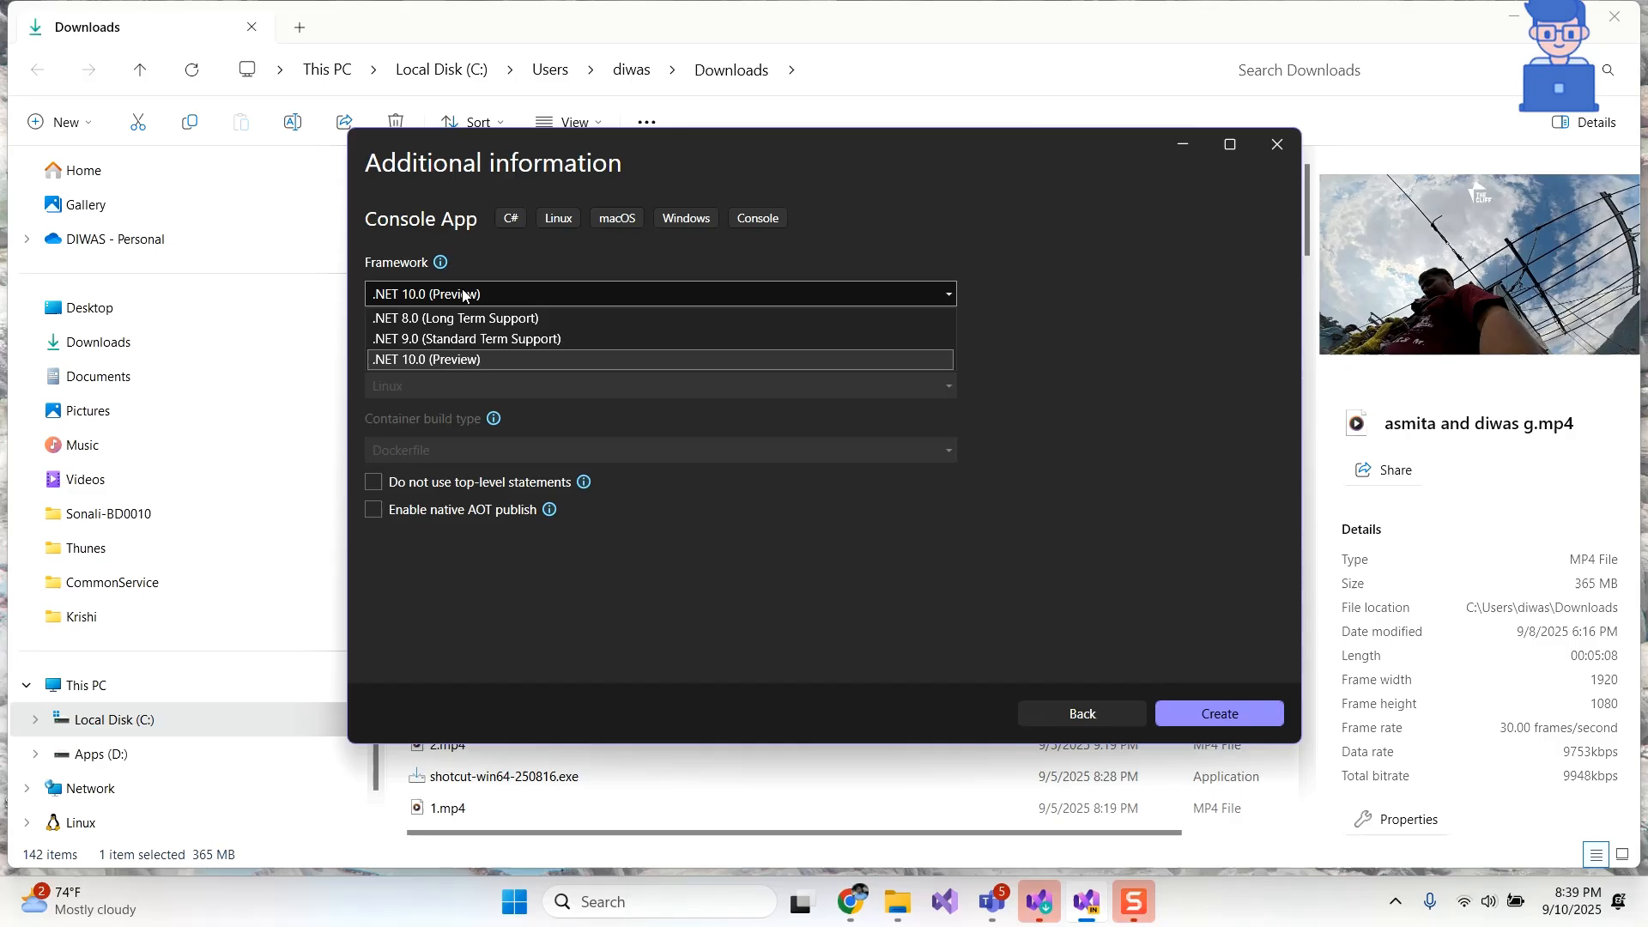
pyautogui.click(489, 345)
pyautogui.click(1218, 713)
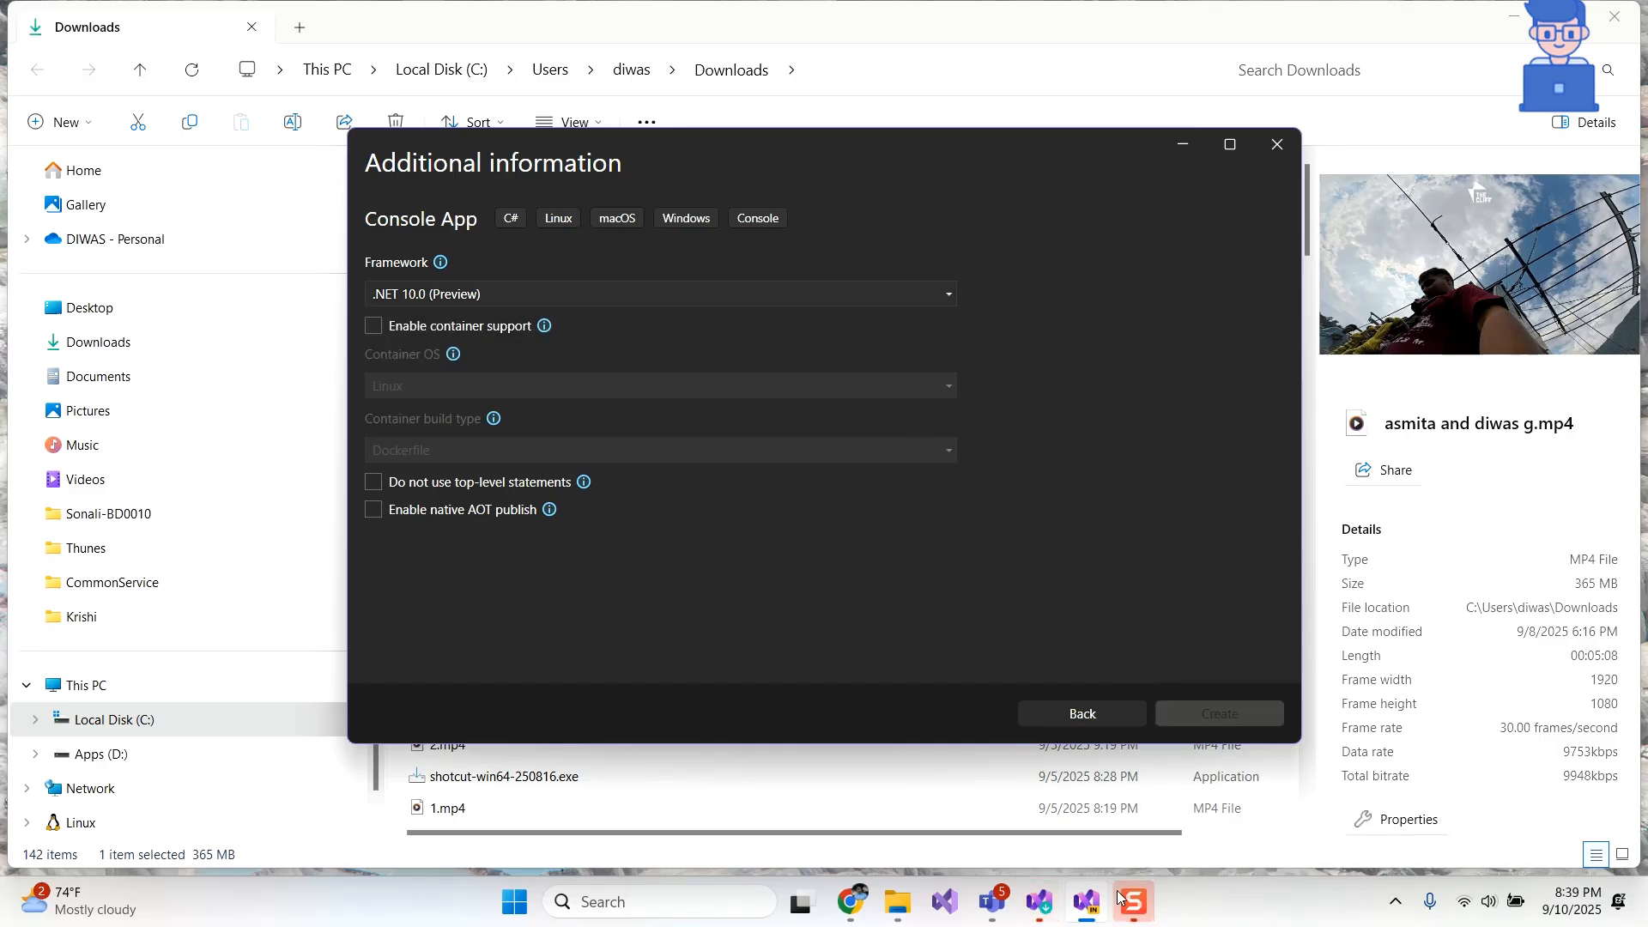